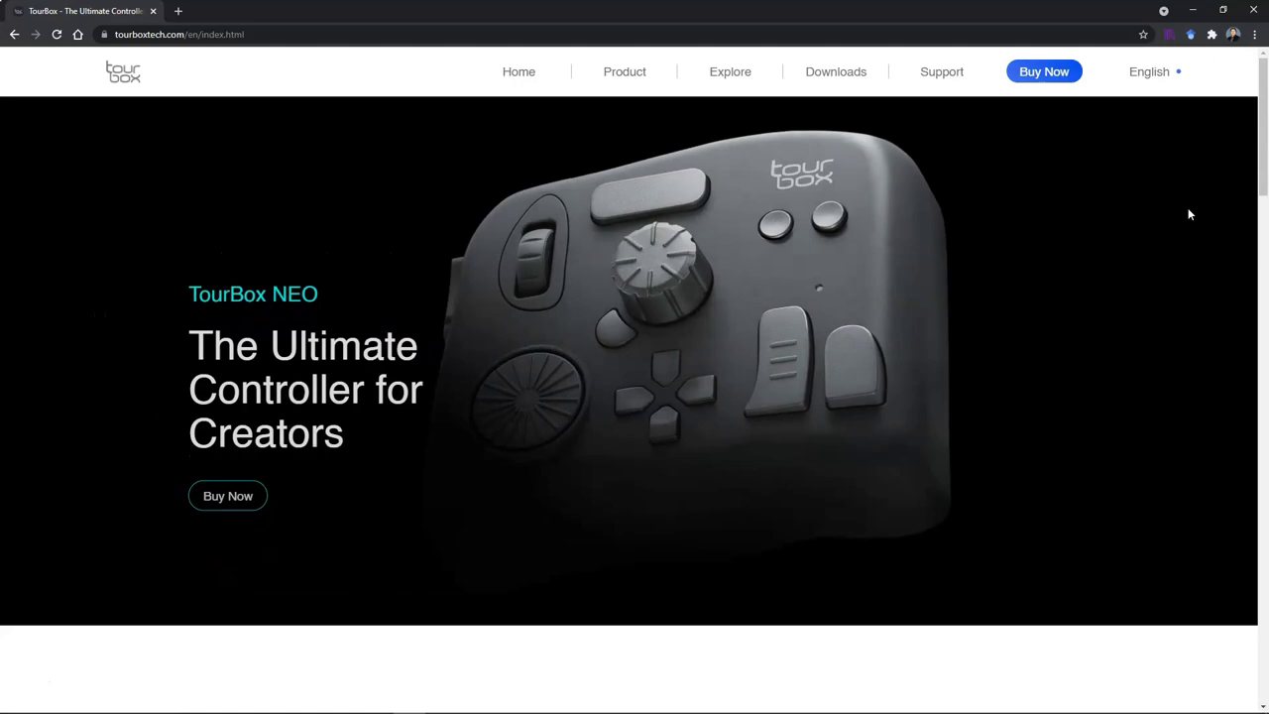
Open the TourBox Console software download page and look over the macOS and Windows download options
mouse_move(821, 79)
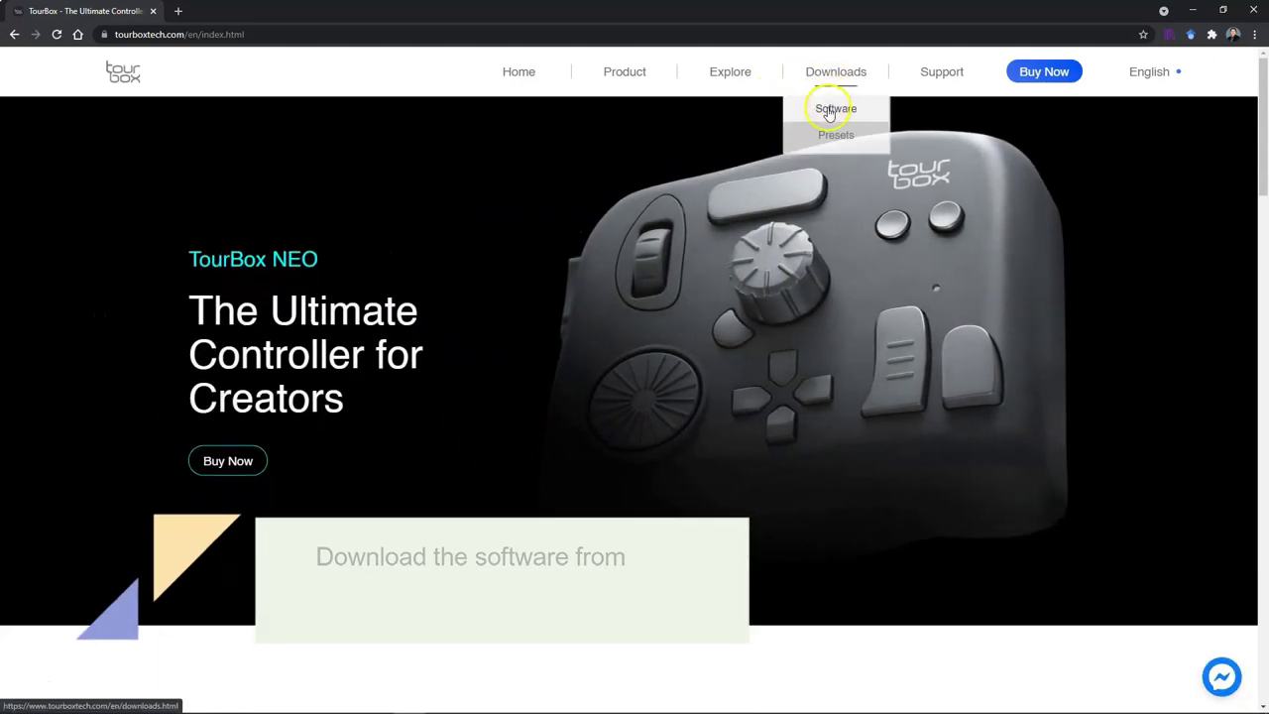
left_click(829, 111)
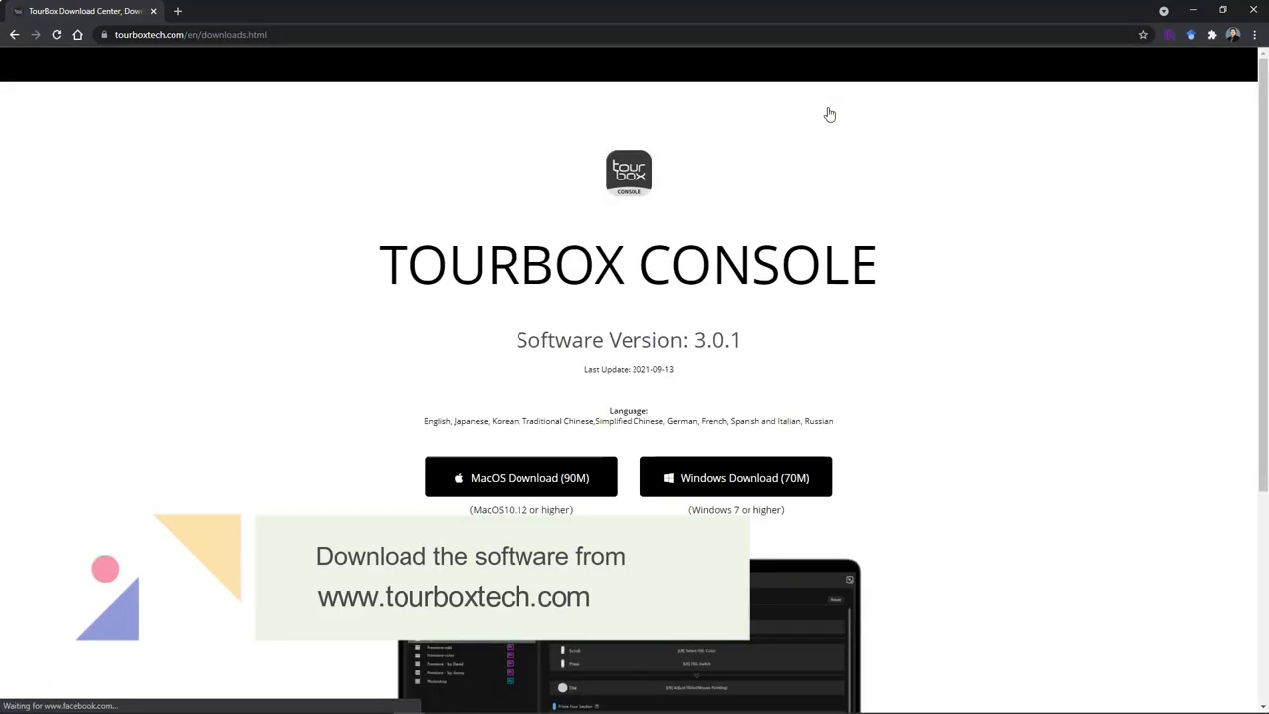
scroll(692, 340, "down", 2)
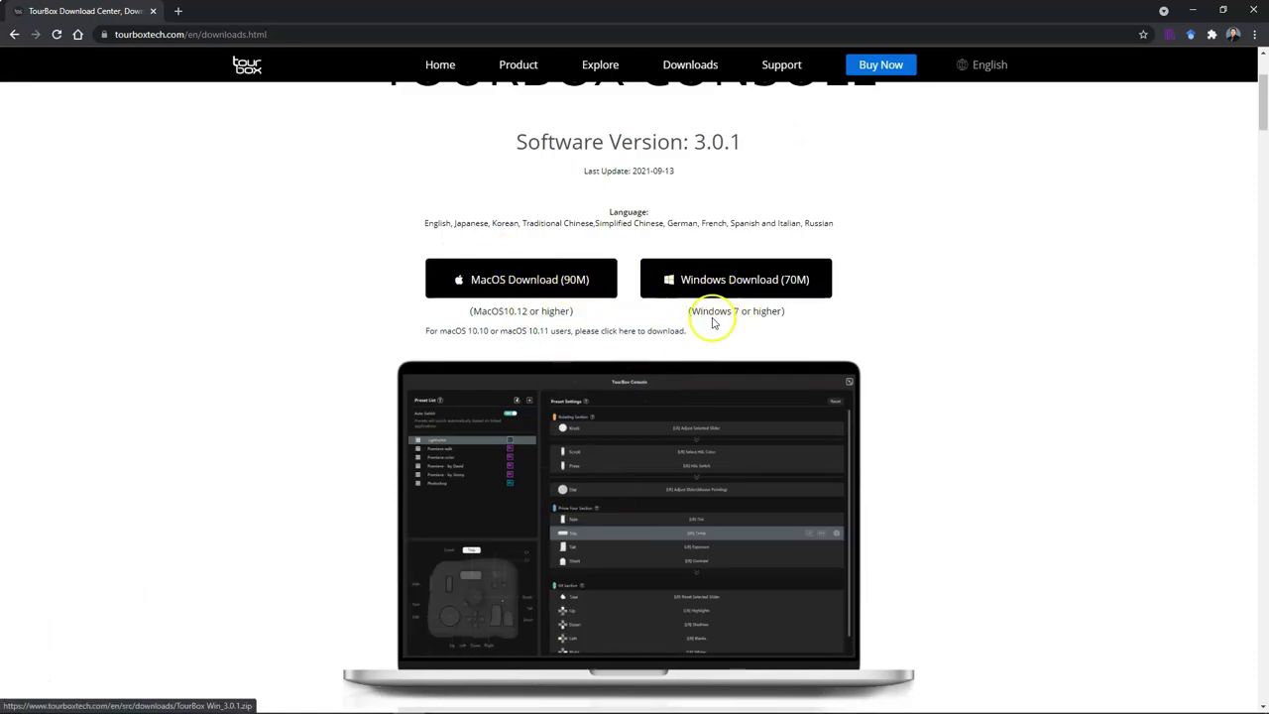
scroll(751, 390, "up", 2)
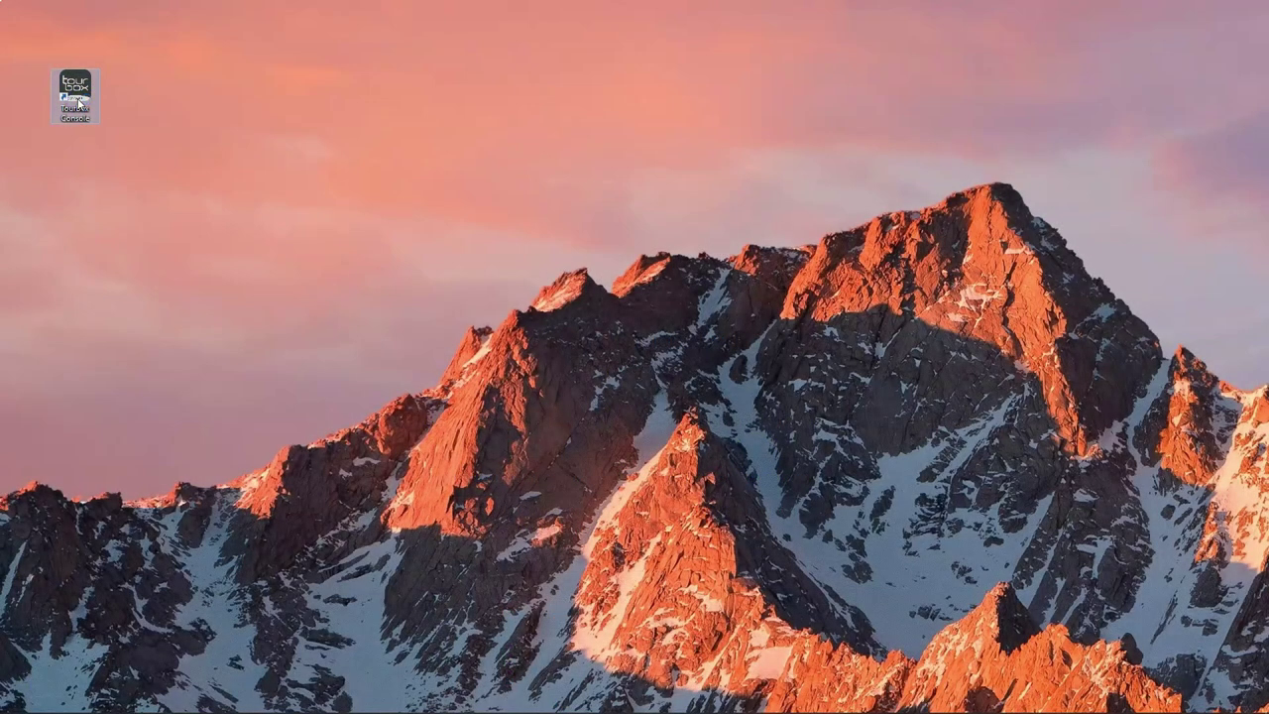
Launch TourBox Console, select the Photoshop preset and review its control assignments from the Rotating Section to the Kit Section
double_click(77, 97)
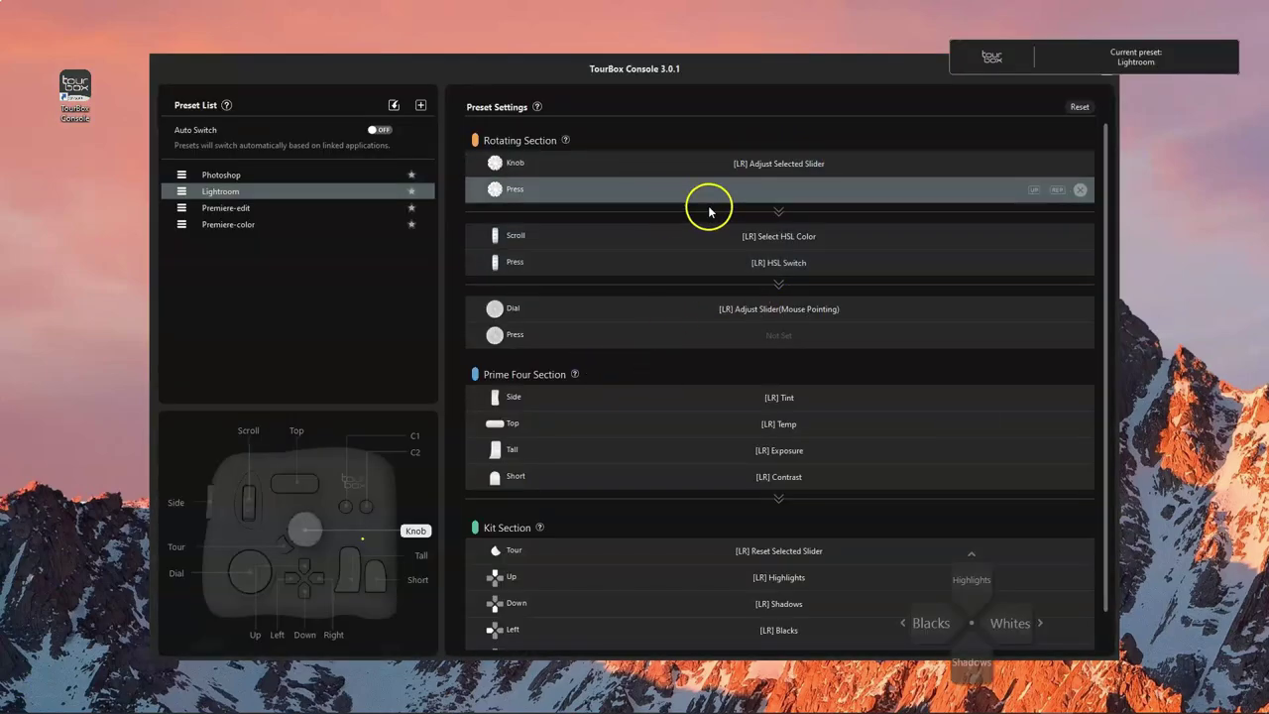
left_click(220, 176)
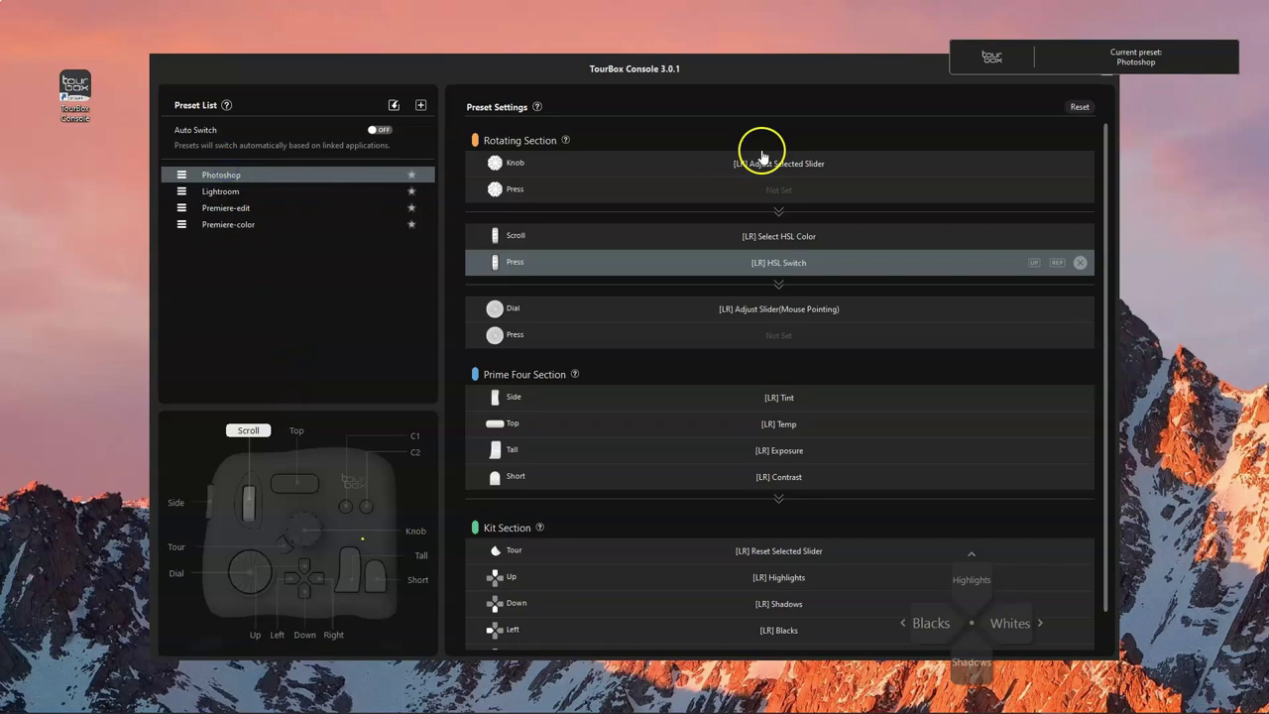
scroll(762, 159, "down", 2)
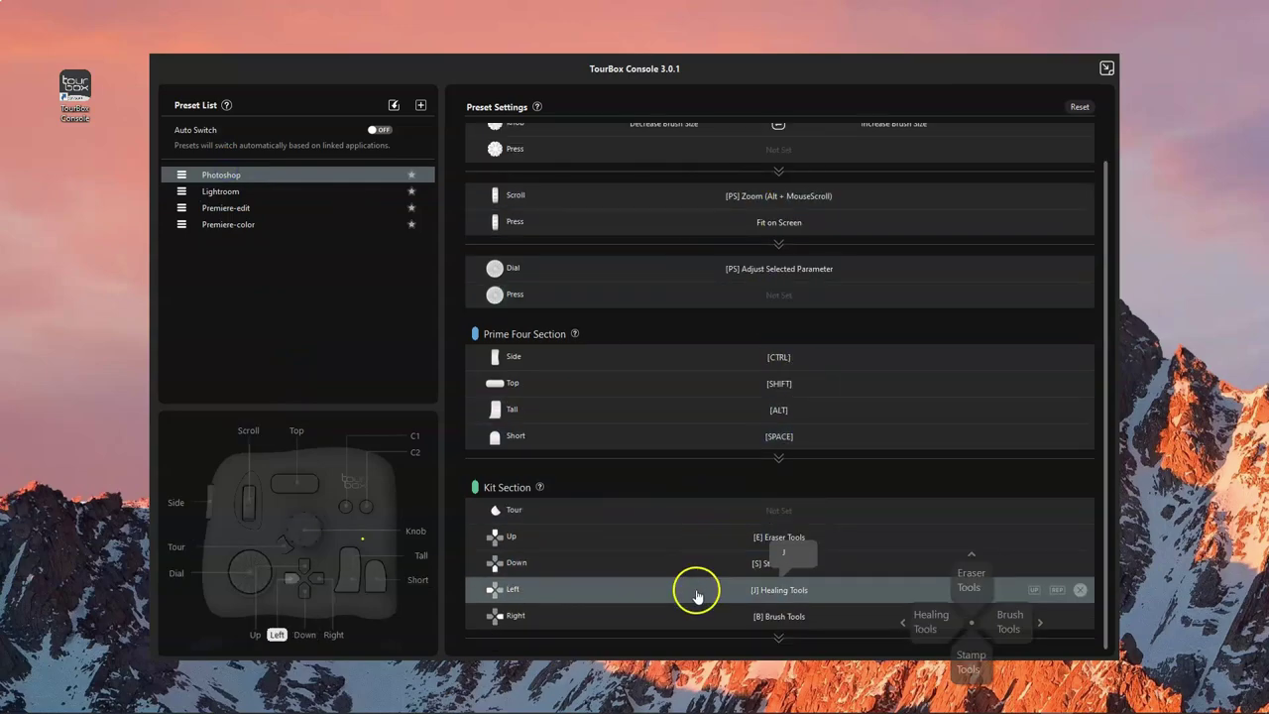
scroll(725, 476, "up", 1)
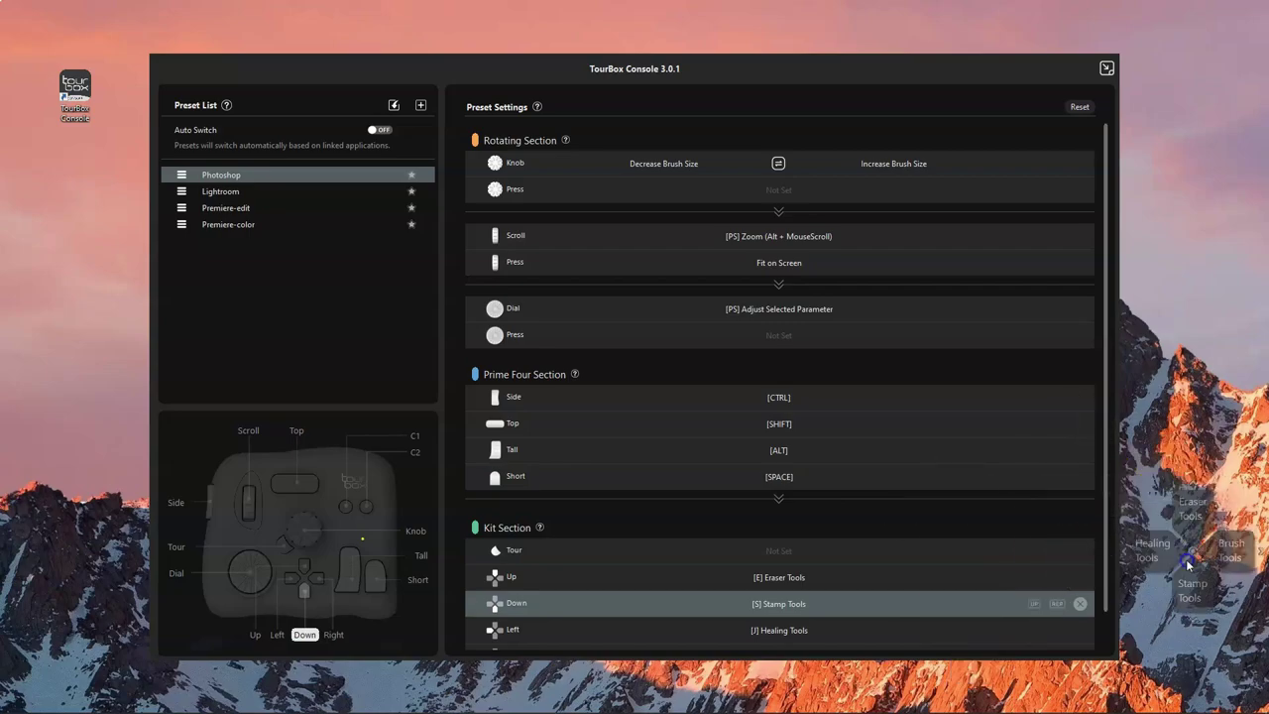
Look through the shortcuts assignable to the Scroll control, highlight Zoom In, and close its settings without applying anything
left_click(745, 236)
scroll(332, 417, "down", 5)
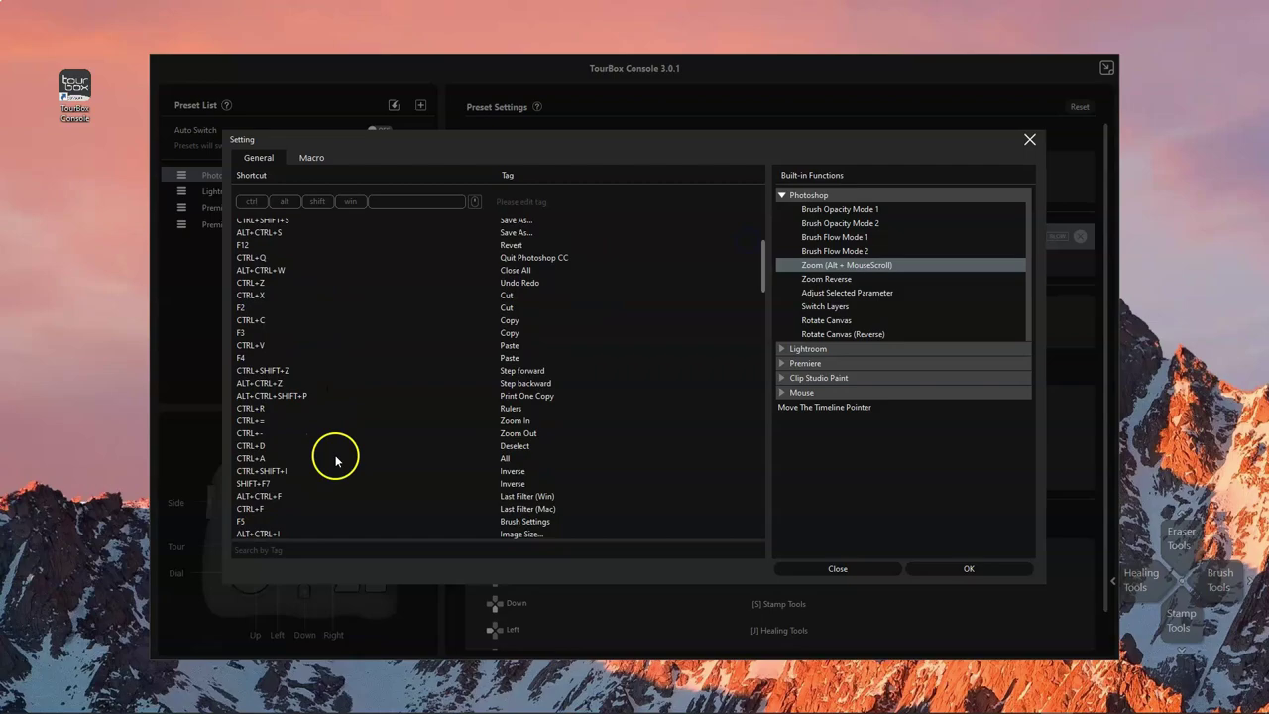
left_click(515, 343)
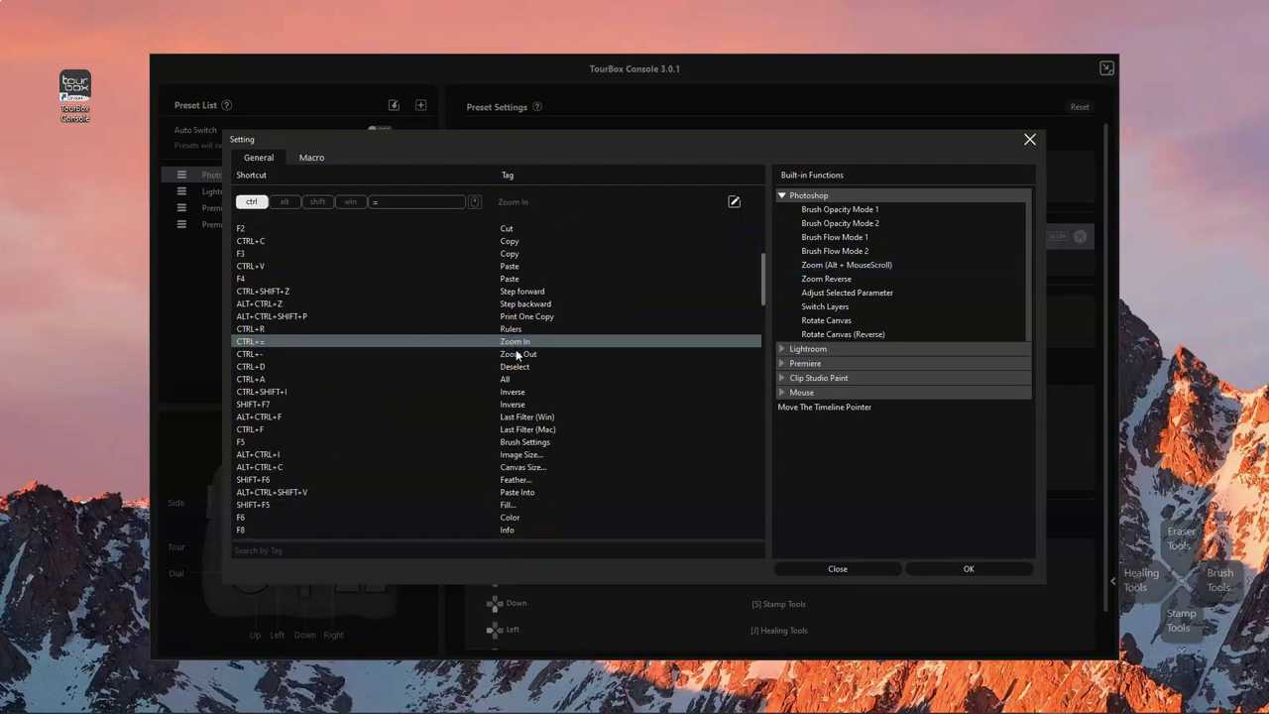
left_click(872, 573)
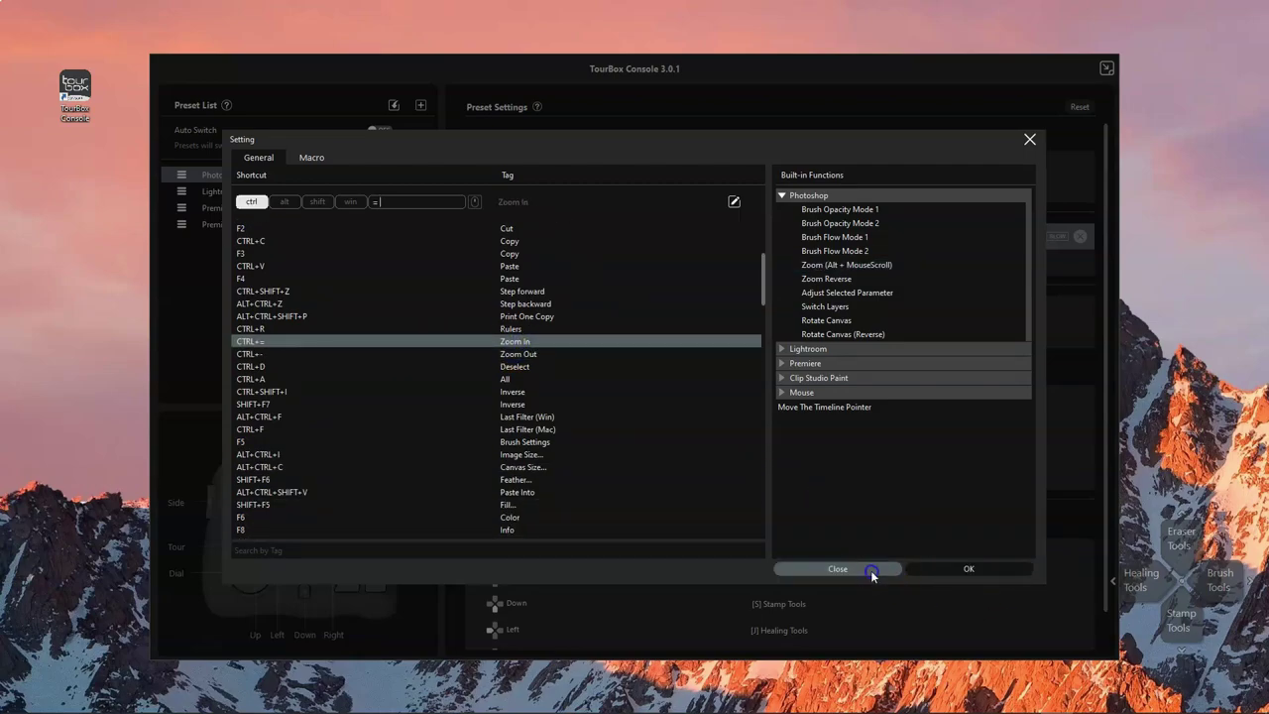
Examine the shortcuts assignable to the Side button, such as New, Open and Save As, and dismiss the settings without applying one
left_click(712, 389)
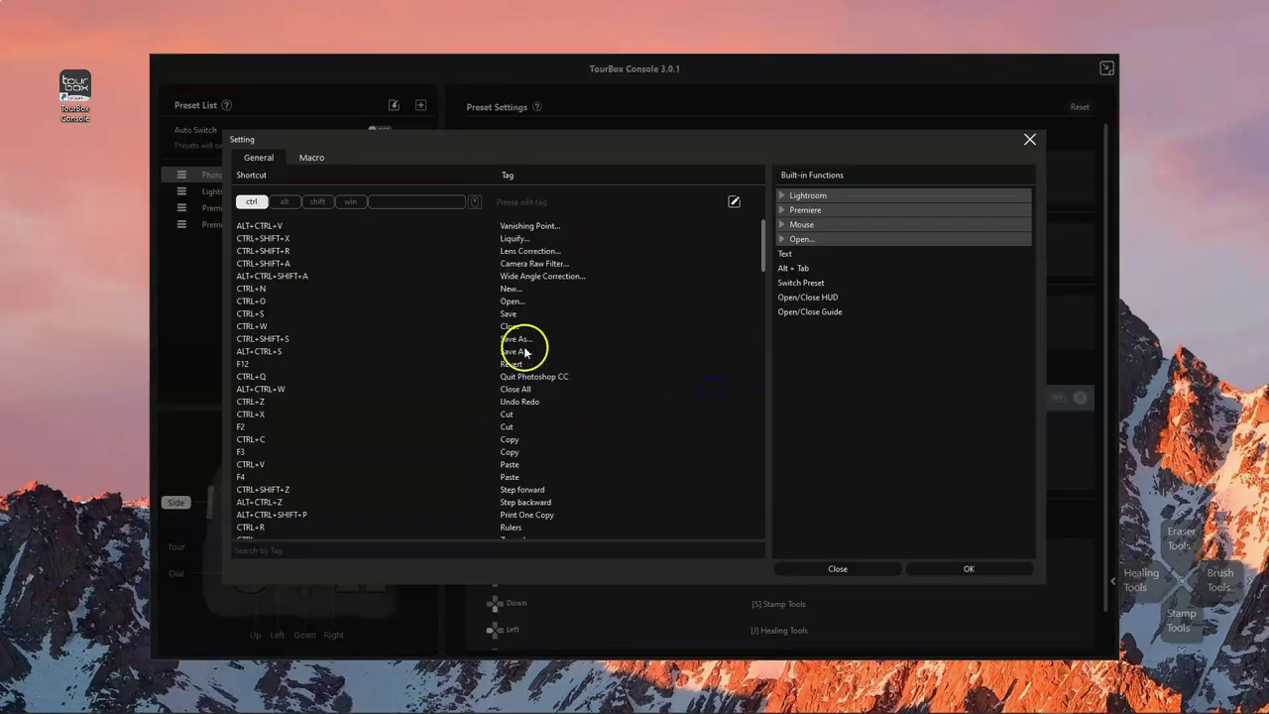
left_click(260, 292)
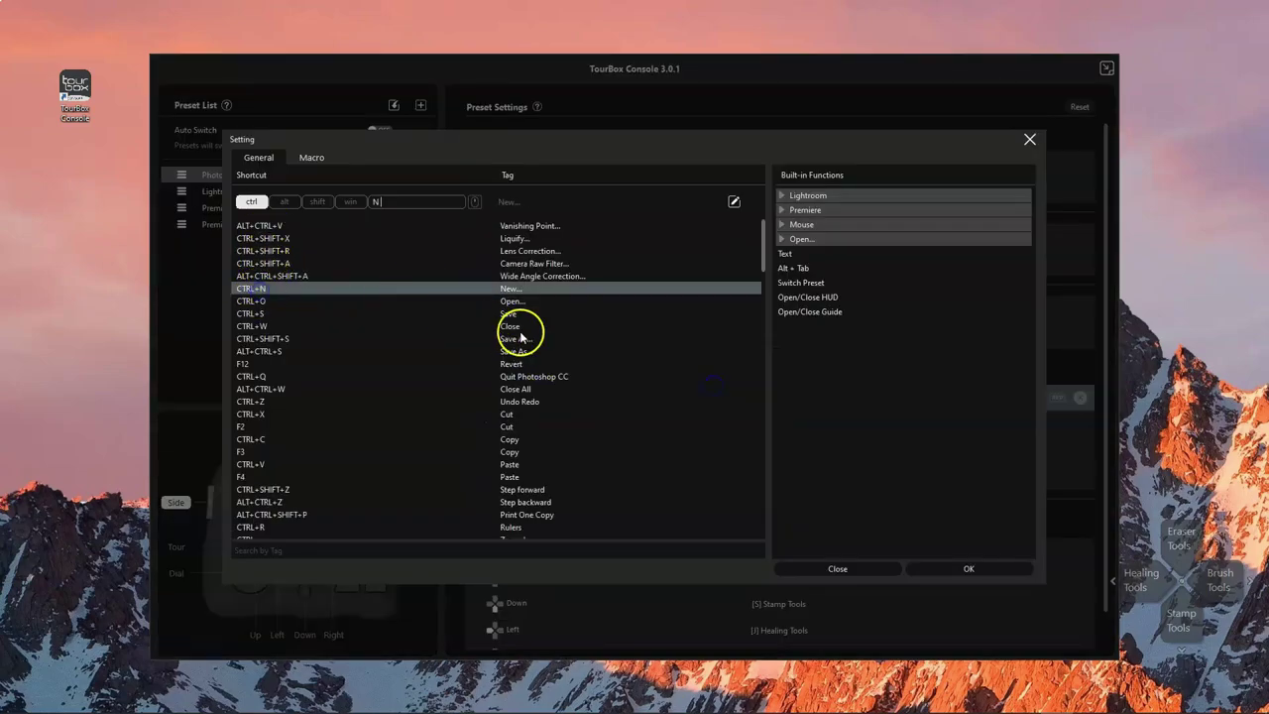
left_click(522, 301)
left_click(485, 354)
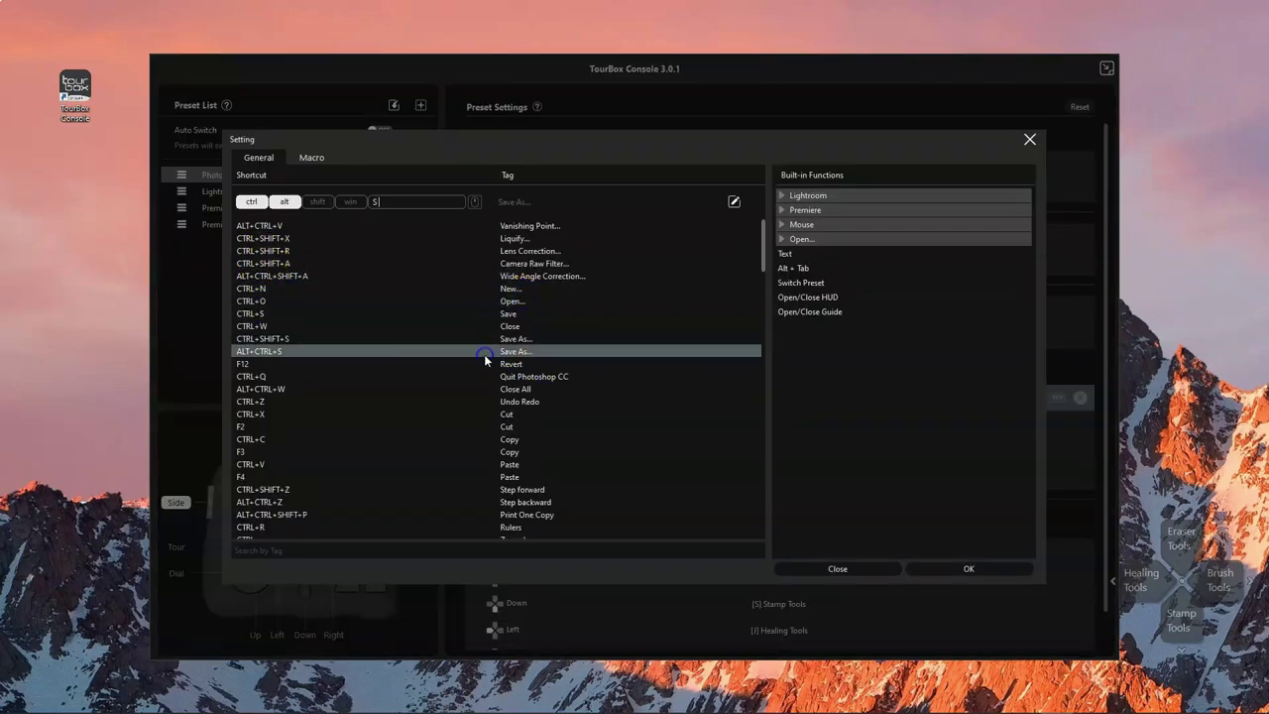
left_click(863, 568)
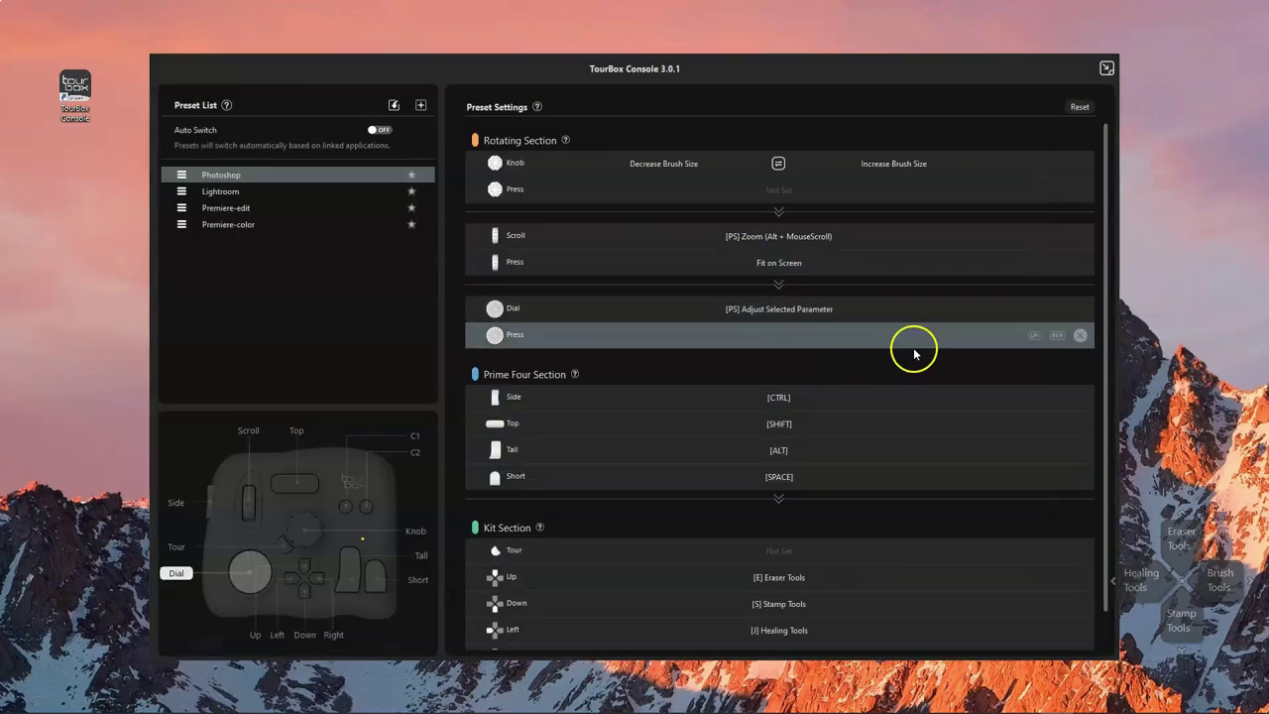
View the Lightroom, Premiere-edit and Premiere-color presets with their control assignments, and start adding a new preset
left_click(278, 194)
left_click(272, 208)
left_click(272, 226)
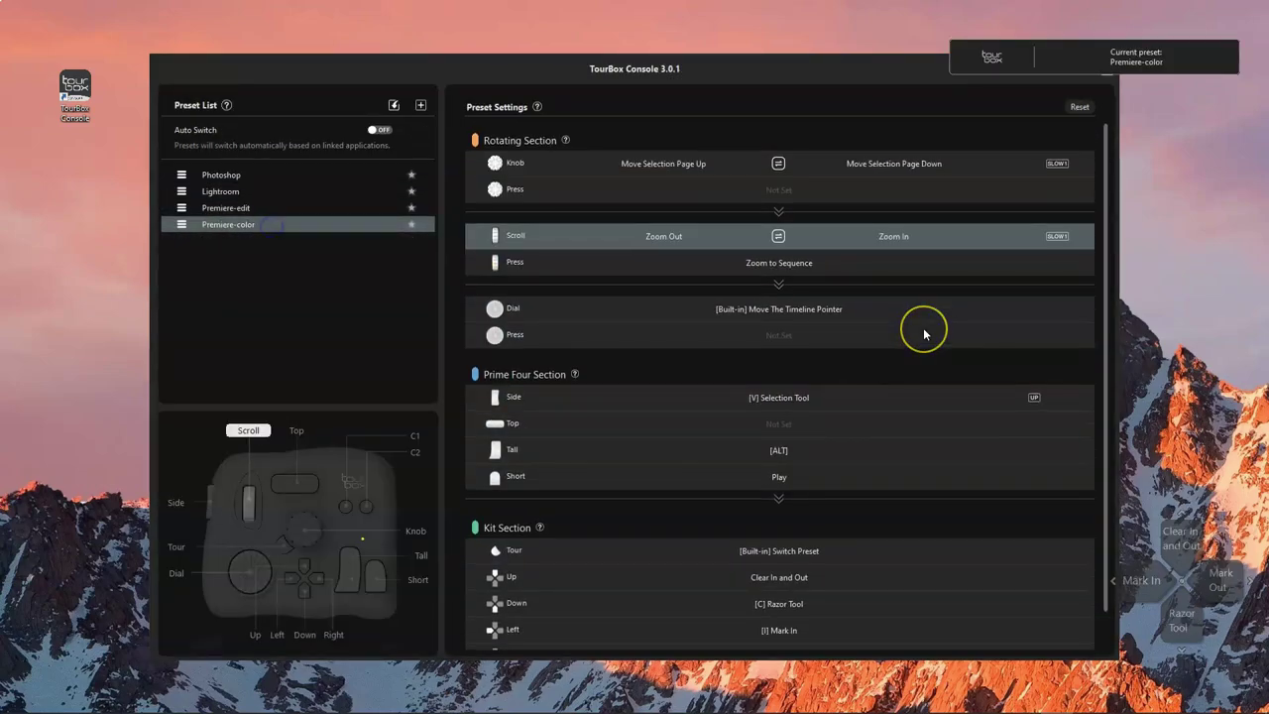
scroll(922, 329, "down", 2)
scroll(1091, 129, "up", 2)
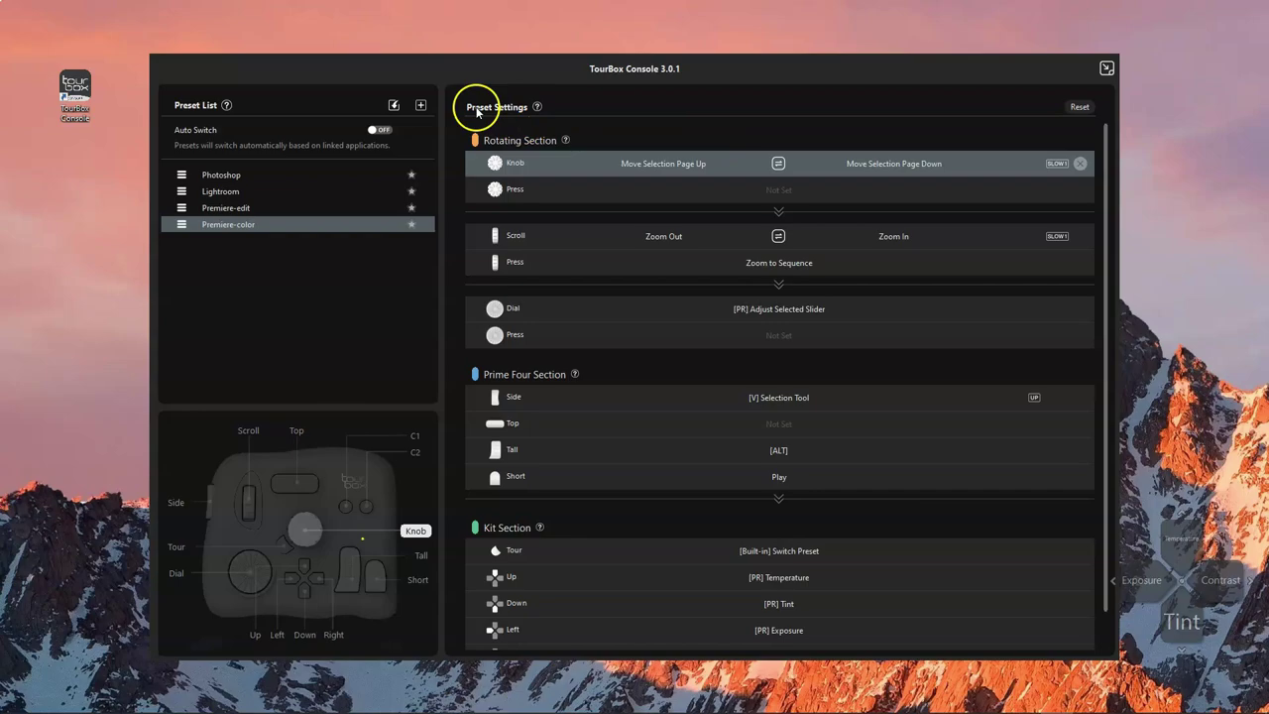
left_click(419, 104)
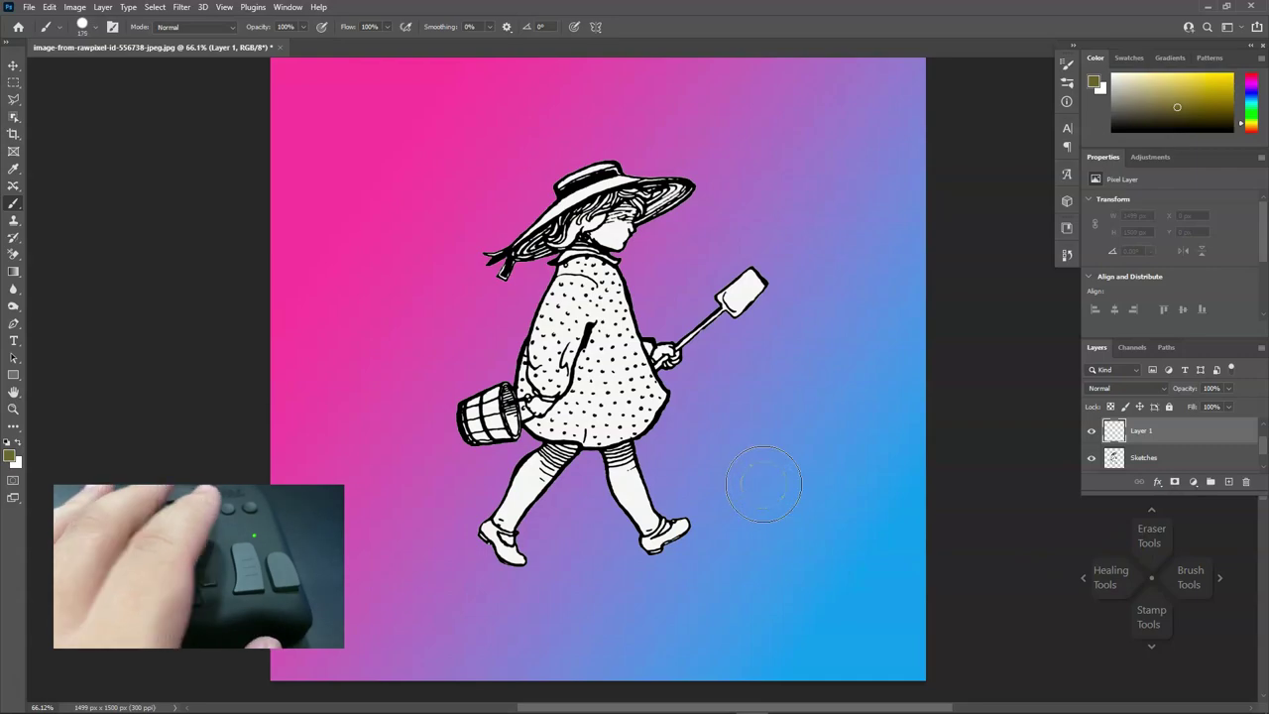
In Photoshop, enlarge the brush and cycle through the Healing, Brush, Eraser and Clone Stamp tools
key("bracketright")
key("j")
key("b")
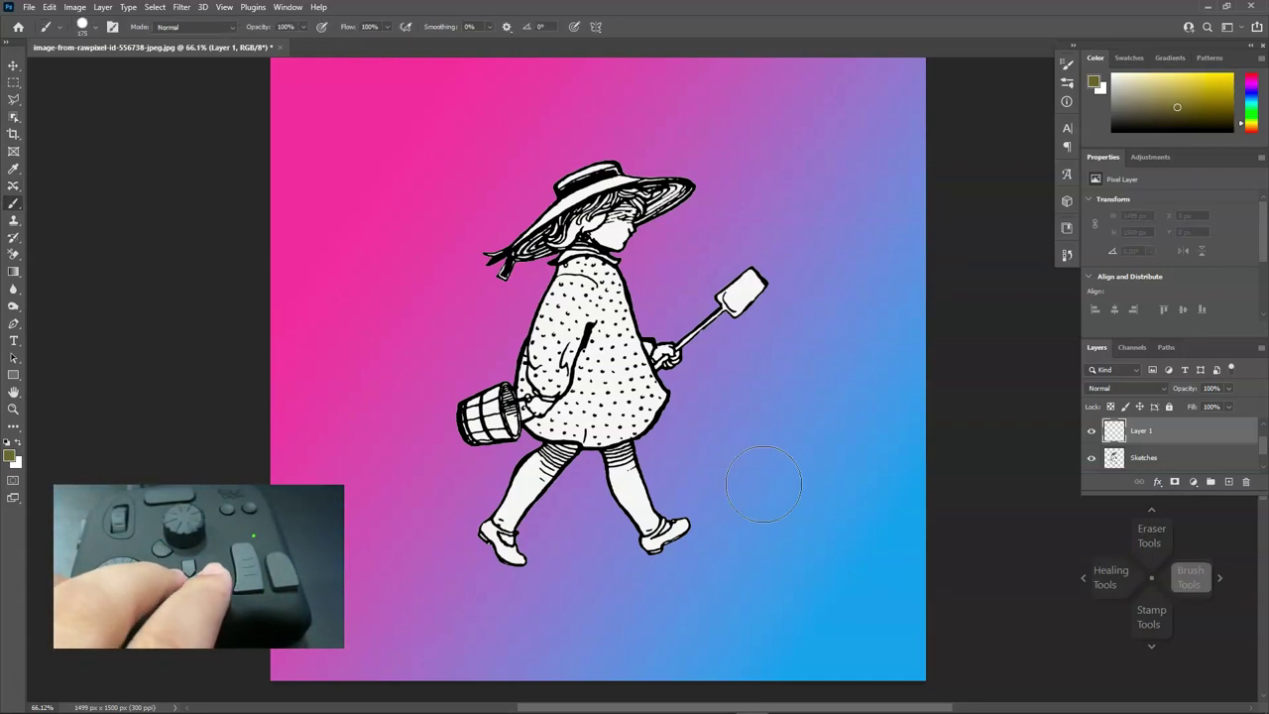
key("j")
key("s")
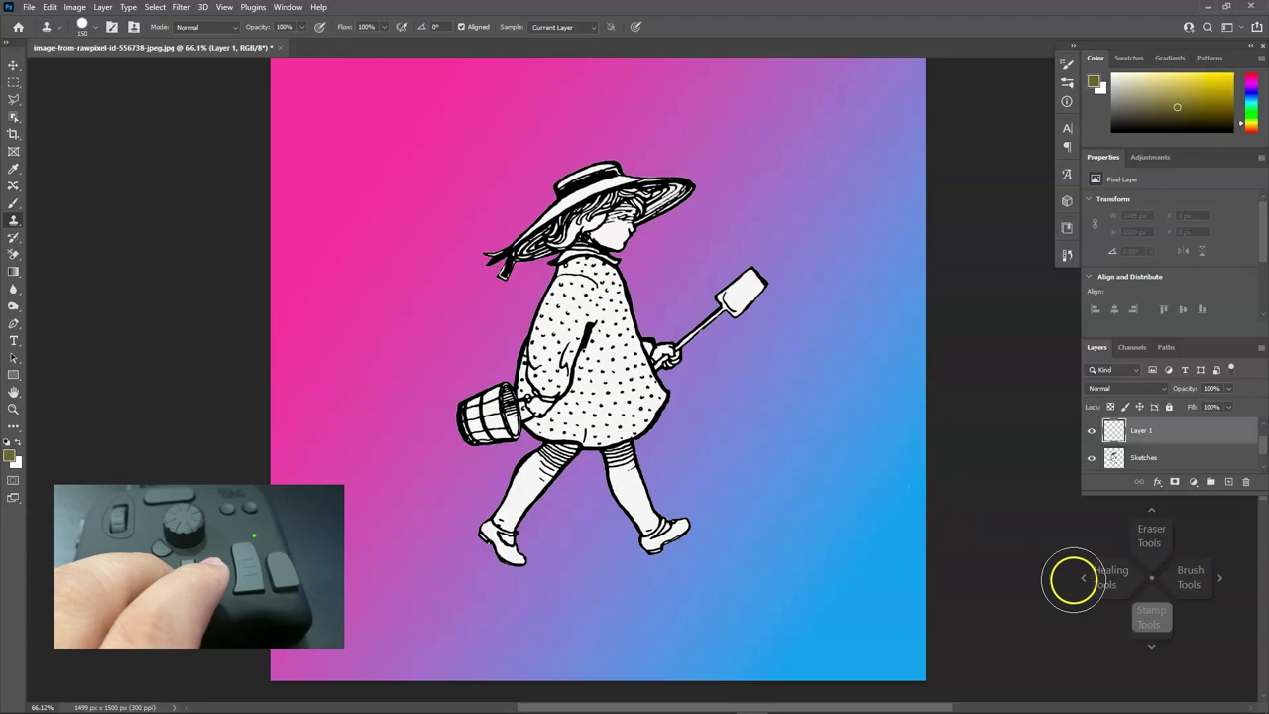
key("e")
key("b")
key("s")
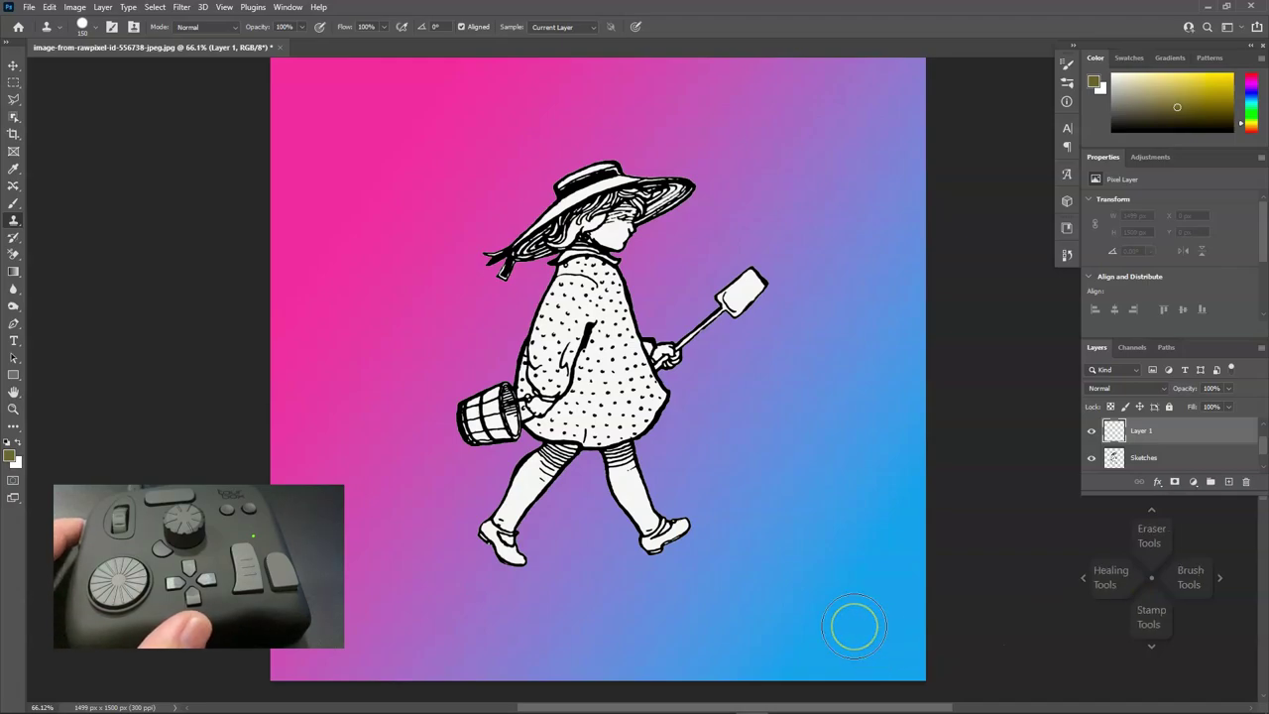
Zoom the illustration out and in repeatedly, finishing at about 78% magnification
scroll(853, 627, "down", 3)
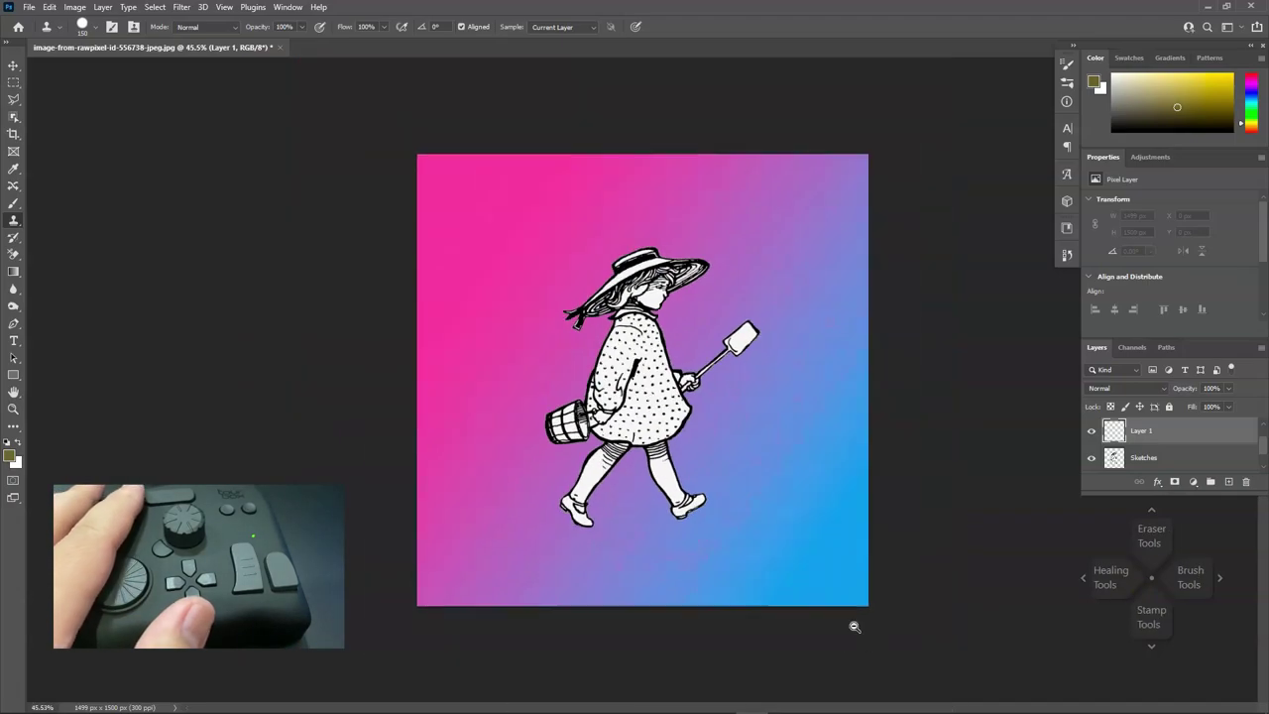
scroll(854, 627, "up", 4)
scroll(853, 627, "down", 4)
scroll(854, 627, "up", 4)
scroll(854, 626, "down", 5)
scroll(854, 627, "up", 4)
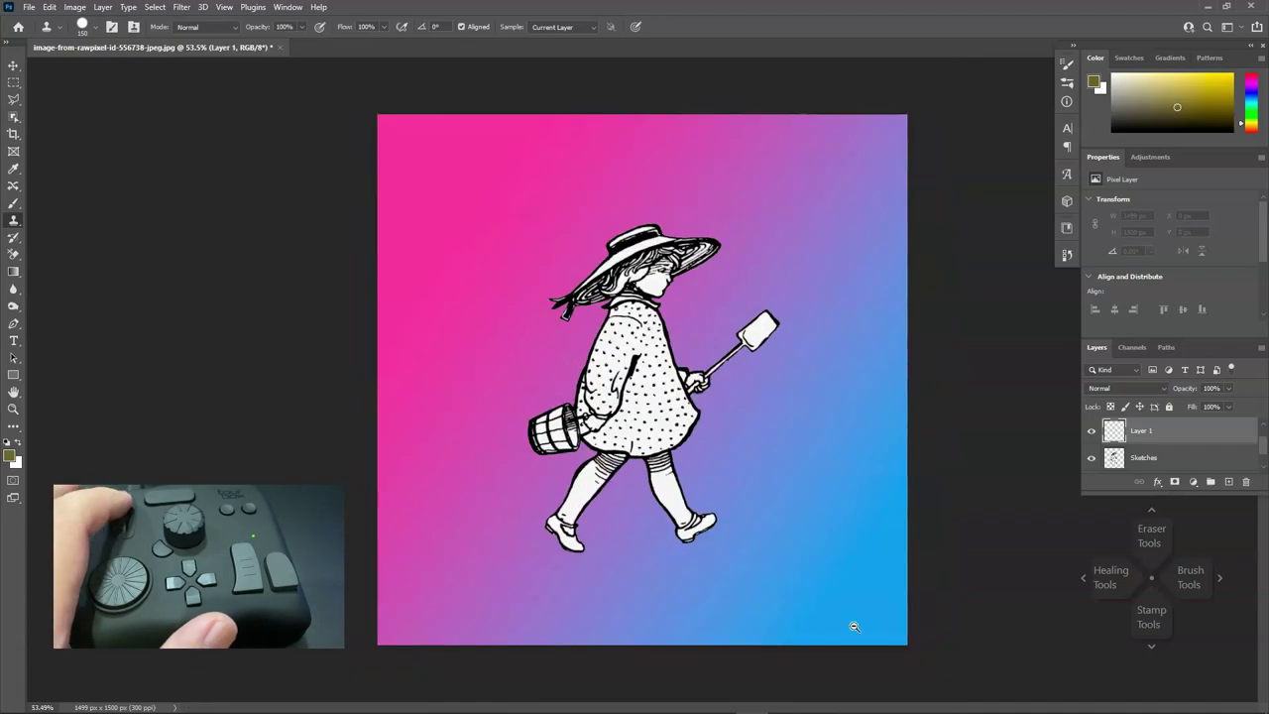
scroll(854, 627, "down", 3)
scroll(854, 626, "up", 2)
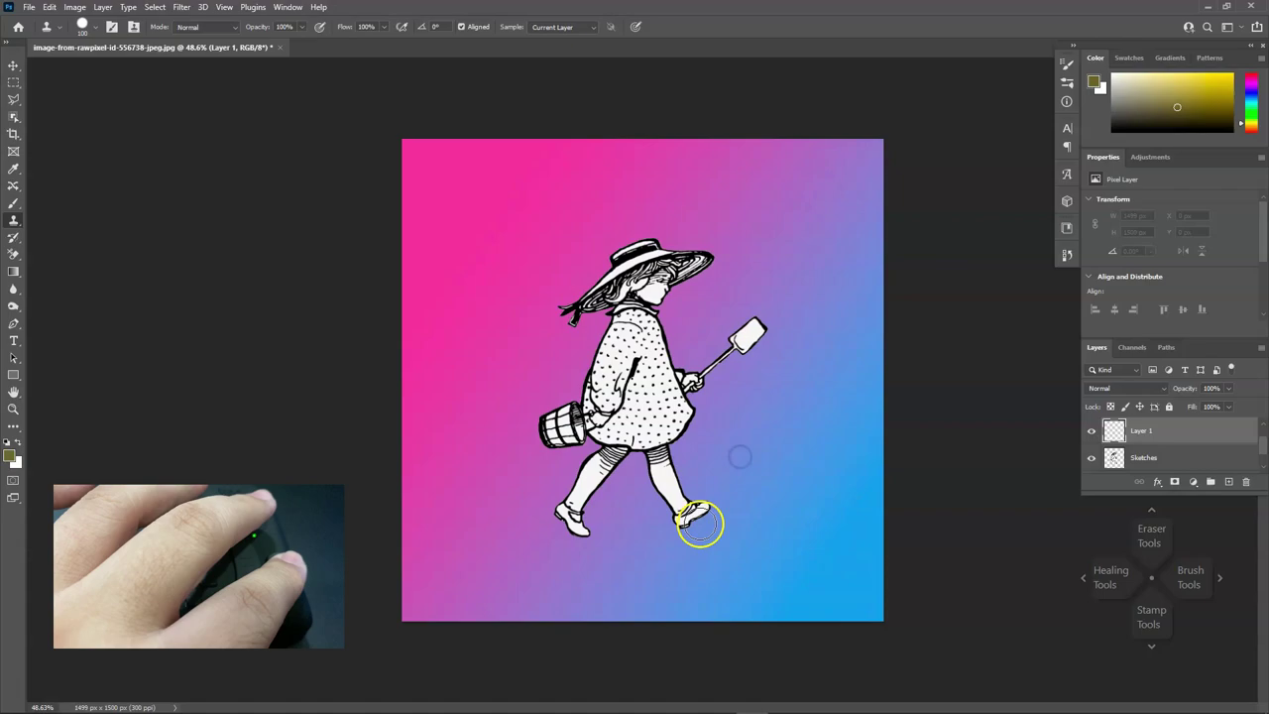
scroll(700, 524, "down", 6)
scroll(700, 524, "up", 8)
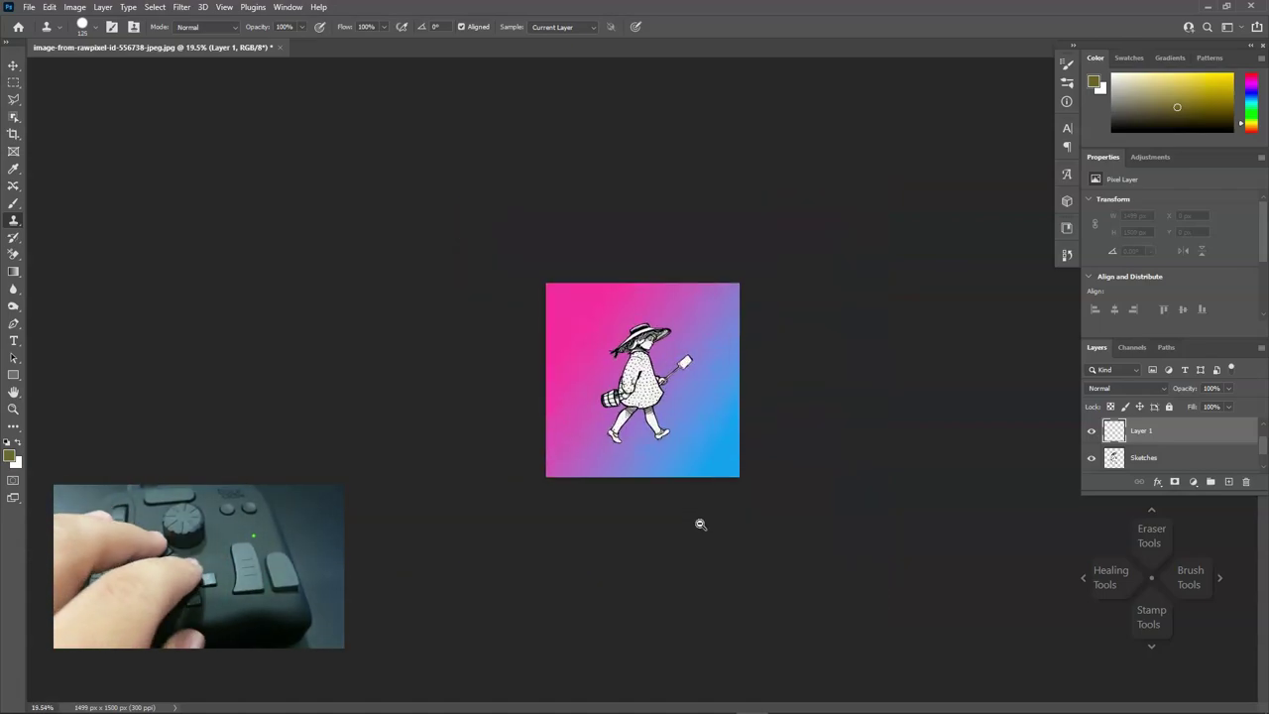
scroll(701, 518, "up", 1)
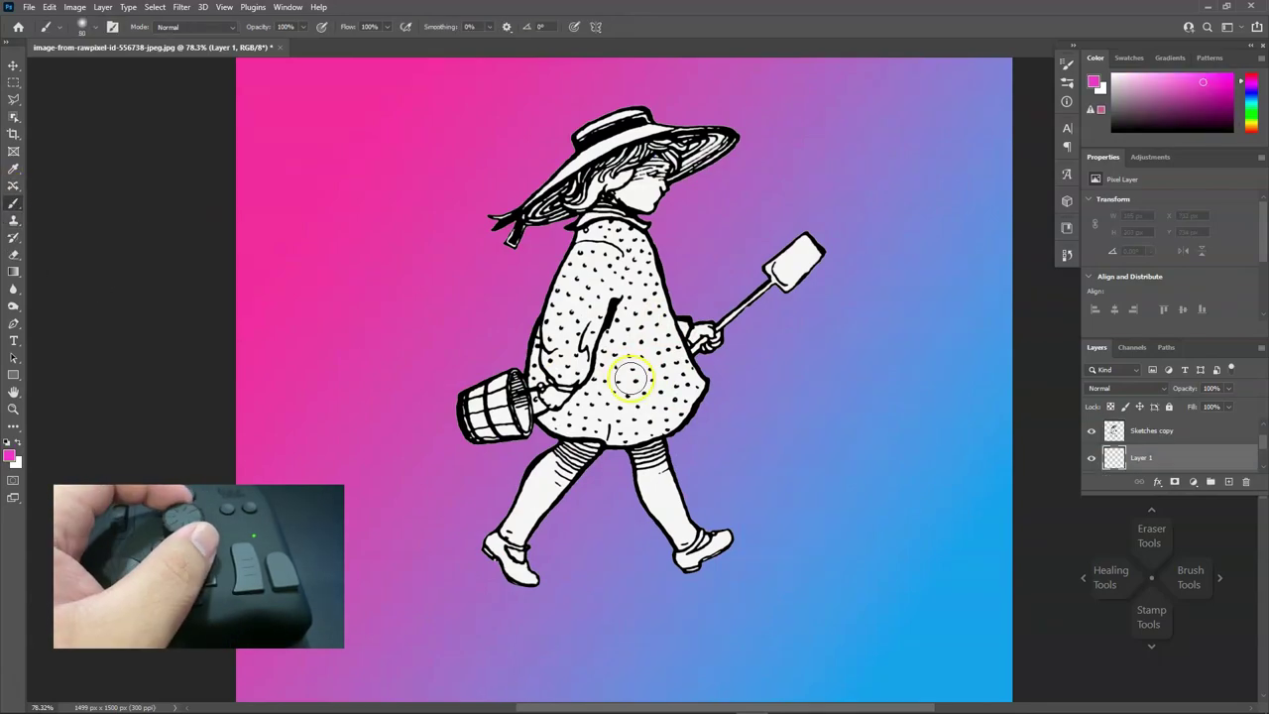
Paint soft magenta over the middle of the girl's dress on Layer 1 with a 150 px brush, and erase that colour again
mouse_move(632, 376)
left_mouse_down()
mouse_move(645, 404)
mouse_move(626, 349)
left_mouse_up()
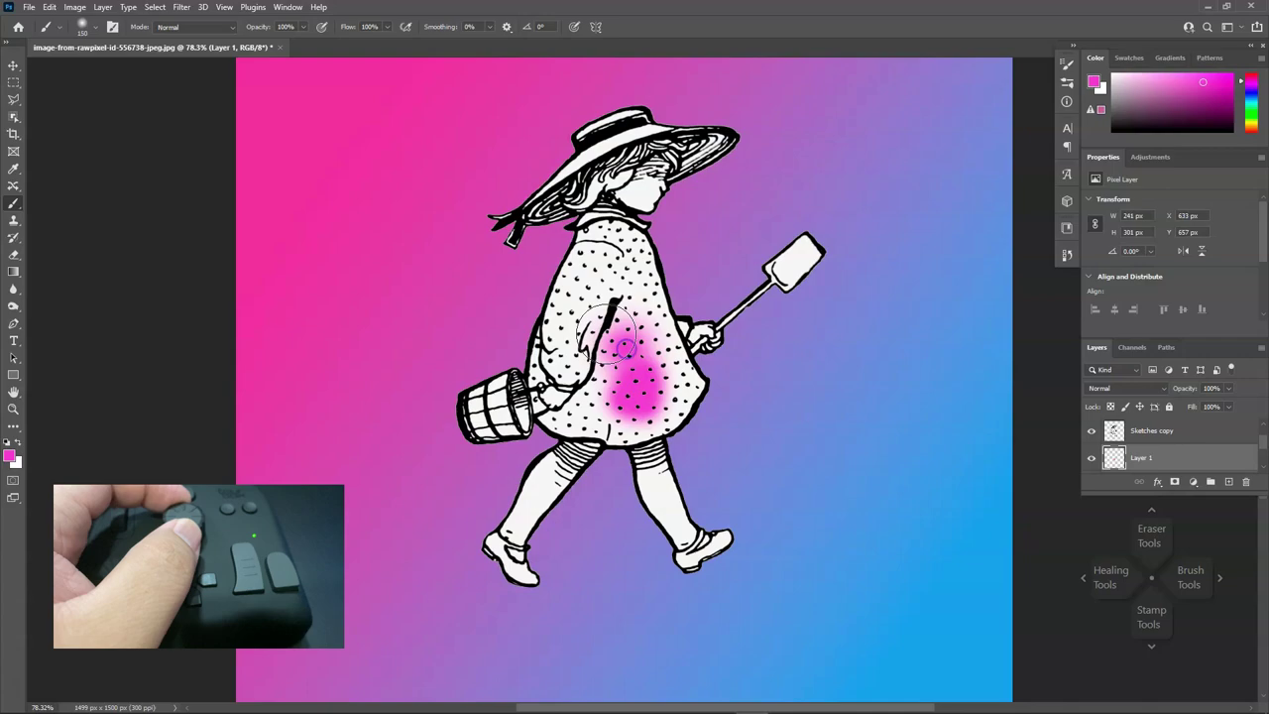
mouse_move(624, 347)
left_mouse_down()
mouse_move(592, 319)
mouse_move(619, 293)
mouse_move(633, 344)
mouse_move(588, 387)
left_mouse_up()
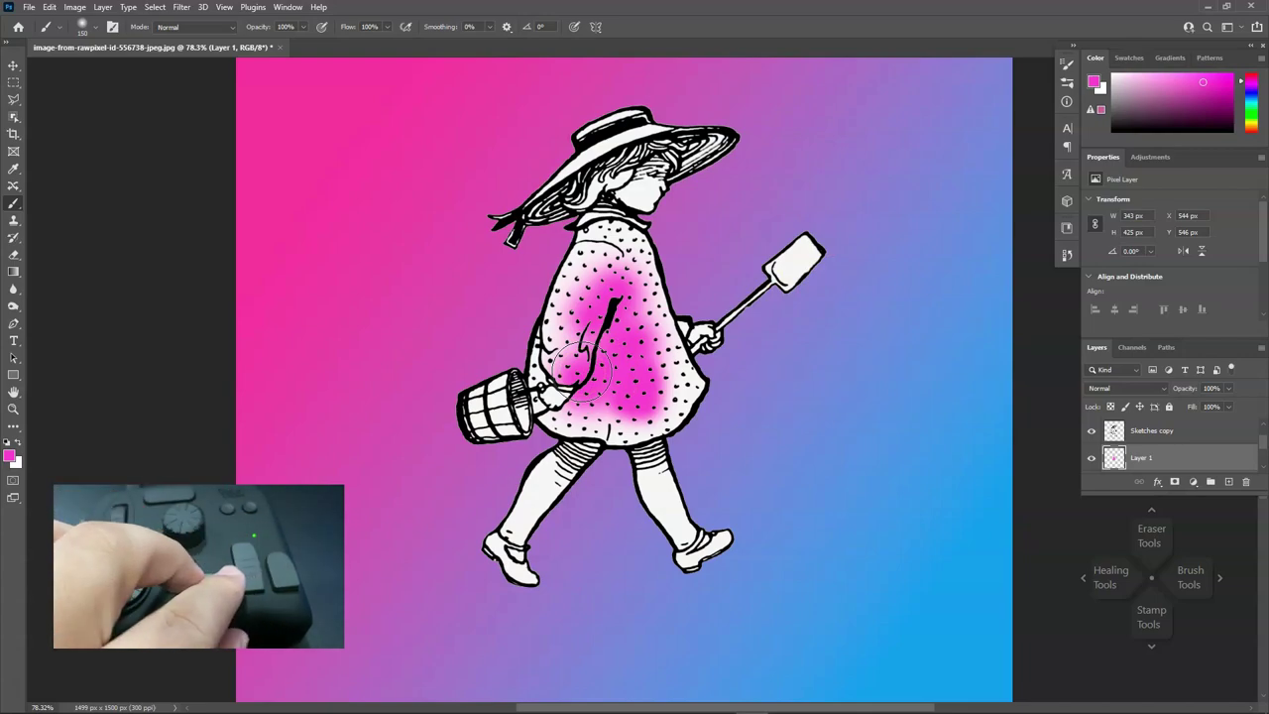
key("e")
mouse_move(598, 388)
left_mouse_down()
mouse_move(653, 394)
mouse_move(579, 409)
mouse_move(570, 396)
mouse_move(595, 425)
mouse_move(653, 404)
mouse_move(616, 288)
mouse_move(559, 345)
mouse_move(548, 386)
mouse_move(599, 326)
mouse_move(607, 265)
mouse_move(657, 332)
mouse_move(665, 371)
mouse_move(605, 307)
mouse_move(586, 262)
left_mouse_up()
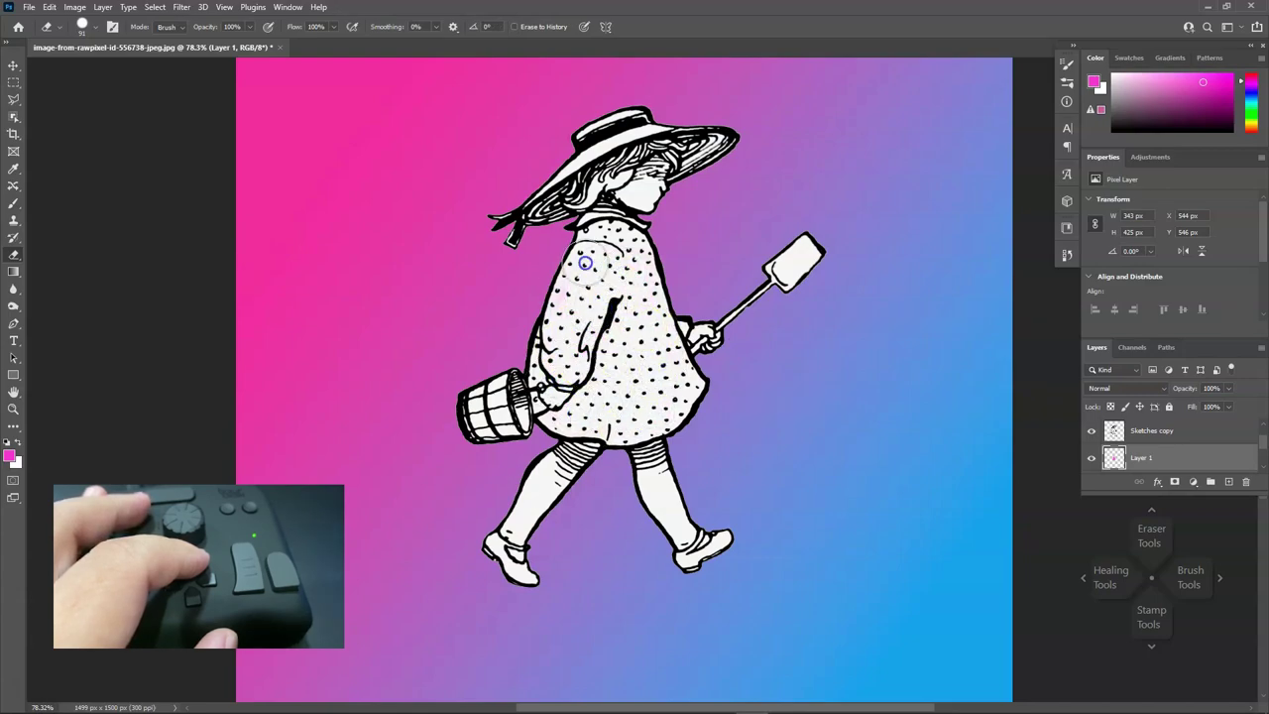
Choose a medium blue and paint the girl's whole dress with the soft brush on Layer 1
mouse_move(1250, 99)
left_mouse_down()
mouse_move(1249, 124)
mouse_move(1250, 102)
left_mouse_up()
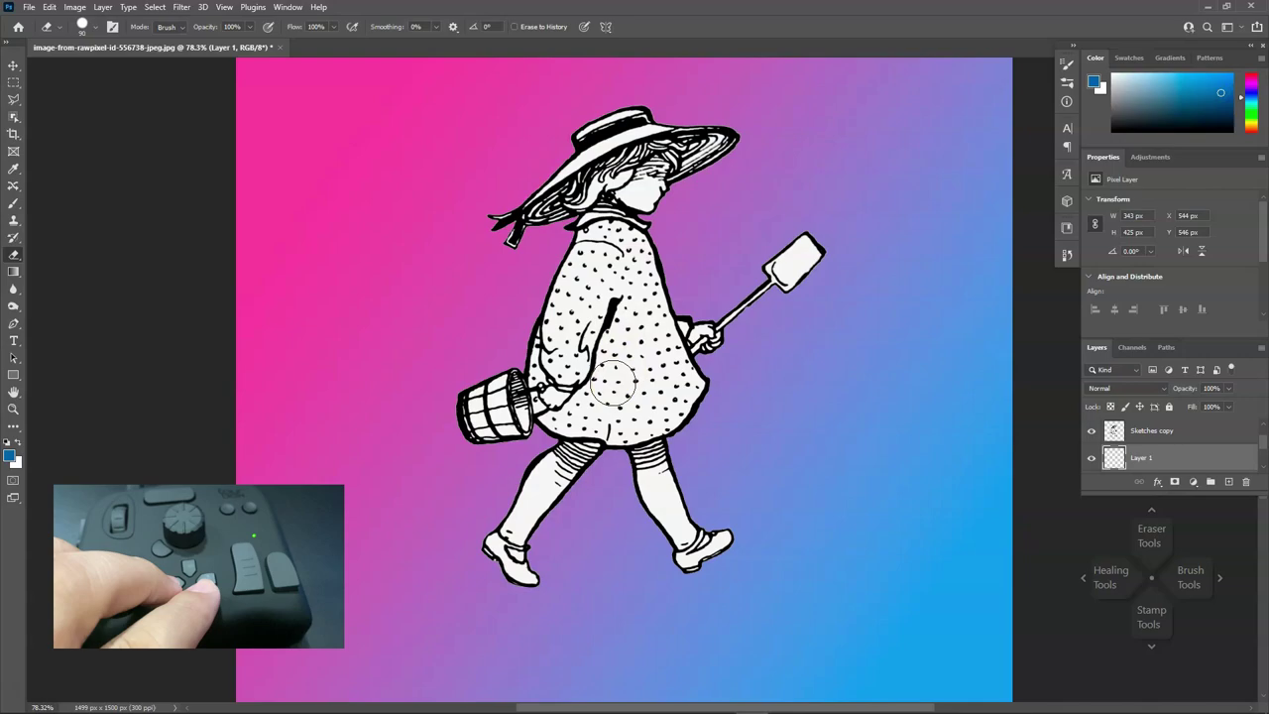
key("b")
left_click_drag(604, 310, 622, 388)
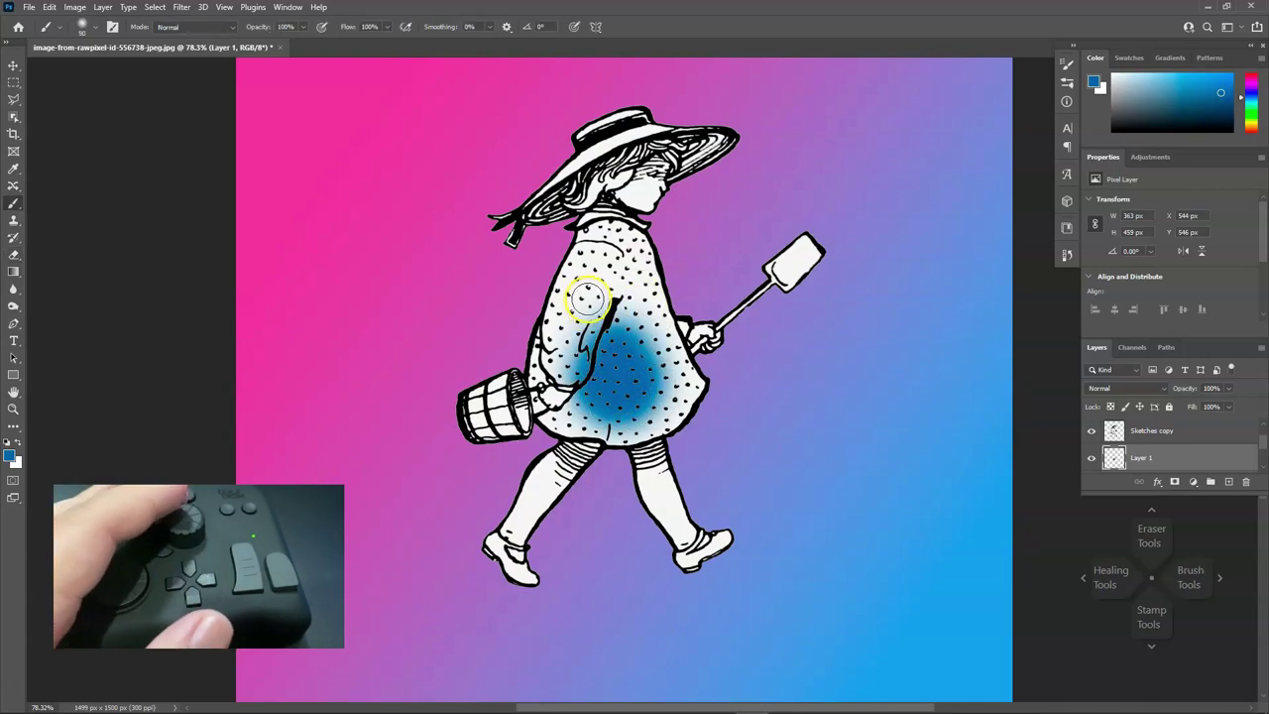
mouse_move(583, 285)
left_mouse_down()
mouse_move(599, 321)
mouse_move(603, 248)
mouse_move(626, 261)
mouse_move(631, 326)
mouse_move(649, 353)
mouse_move(628, 246)
mouse_move(680, 400)
mouse_move(641, 422)
mouse_move(564, 418)
mouse_move(576, 324)
mouse_move(543, 371)
mouse_move(602, 233)
mouse_move(621, 239)
mouse_move(659, 375)
mouse_move(662, 325)
left_mouse_up()
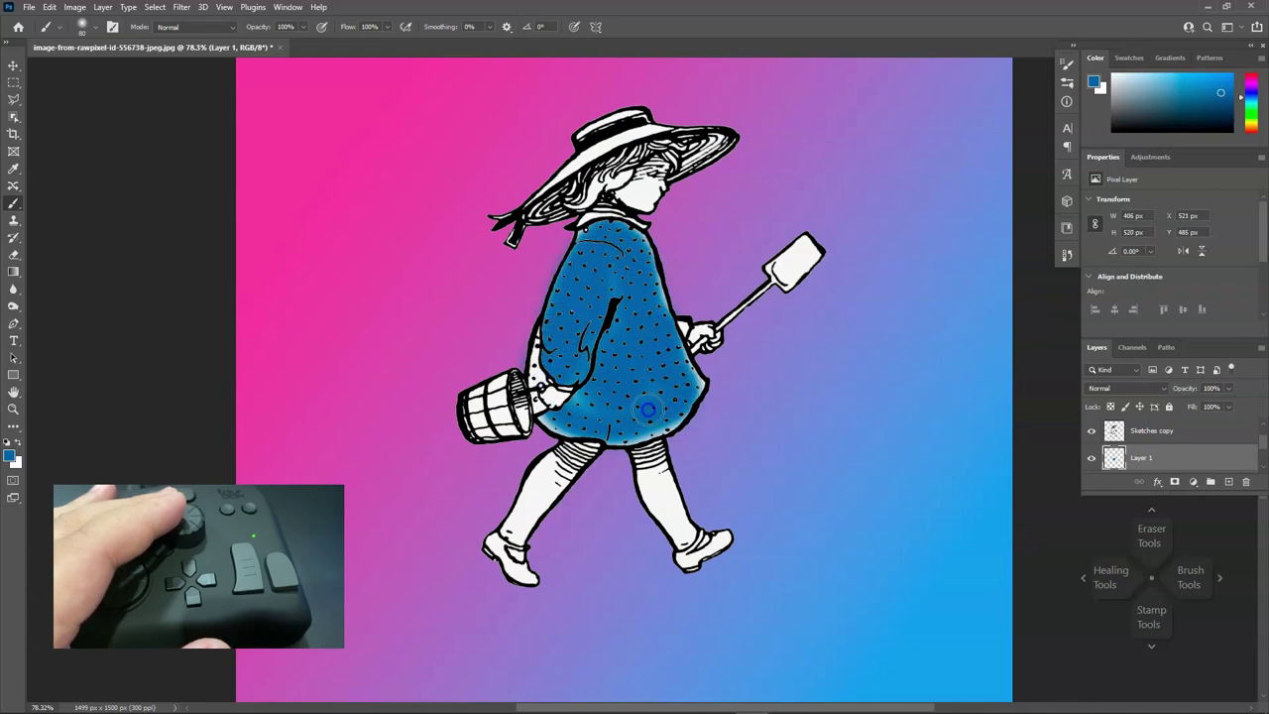
mouse_move(647, 409)
left_mouse_down()
mouse_move(618, 343)
mouse_move(597, 373)
mouse_move(596, 417)
left_mouse_up()
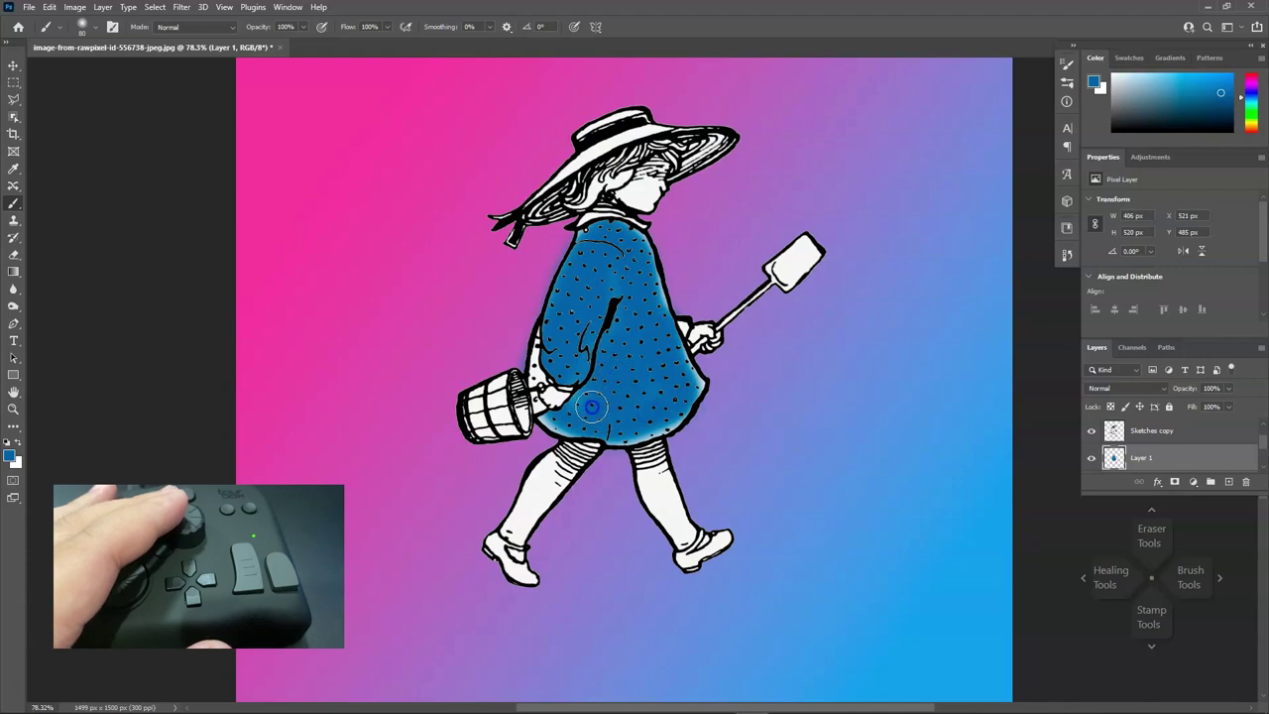
Choose a muted light blue, set the brush size to 40 px, and paint a highlight along the dress's front edge
left_click(1145, 89)
key("Return")
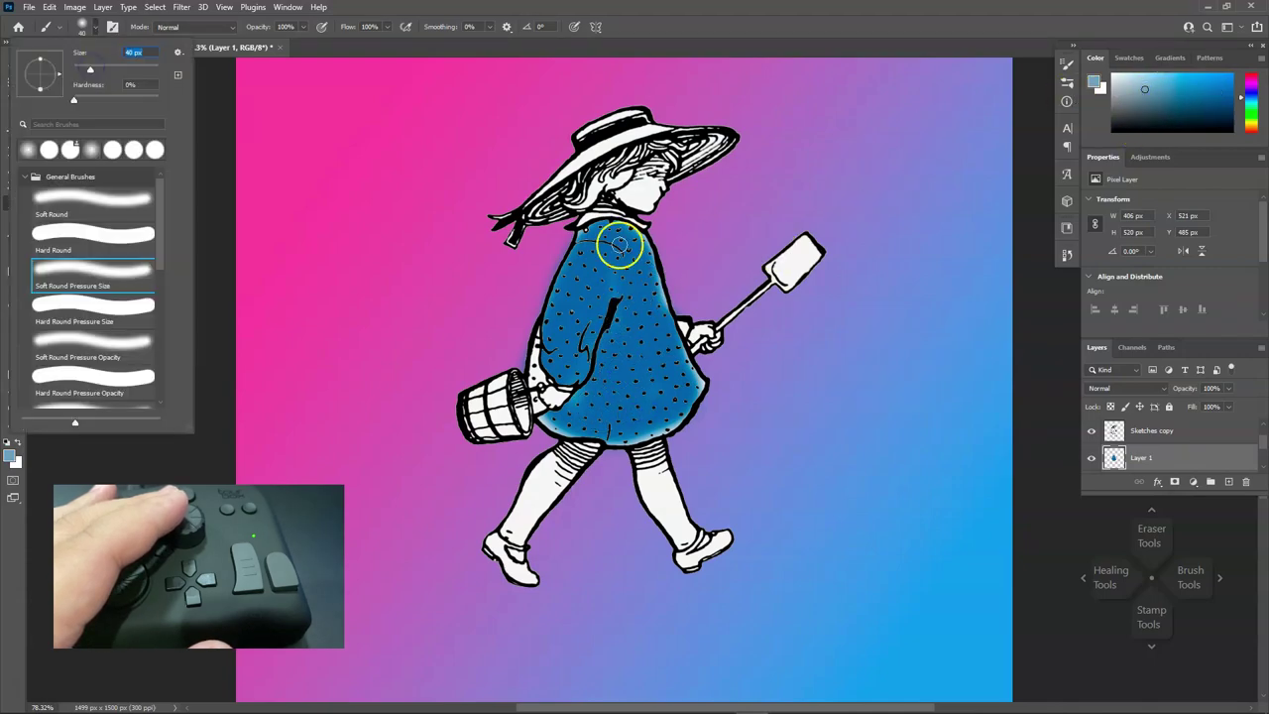
type("40")
key("Return")
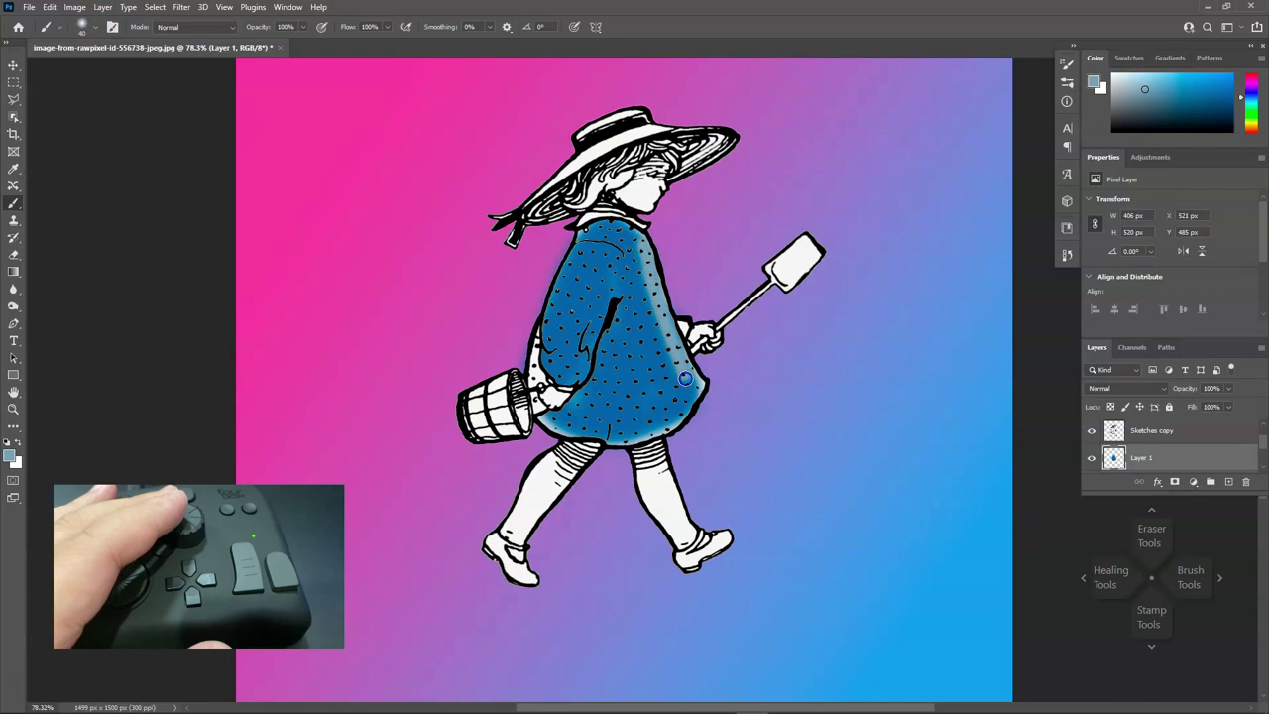
Enlarge the brush to 125 px, paint the muted light blue across the dress's front, and reduce the brush to 90 px
key("]")
key("]")
key("]")
key("]")
key("]")
key("]")
key("]")
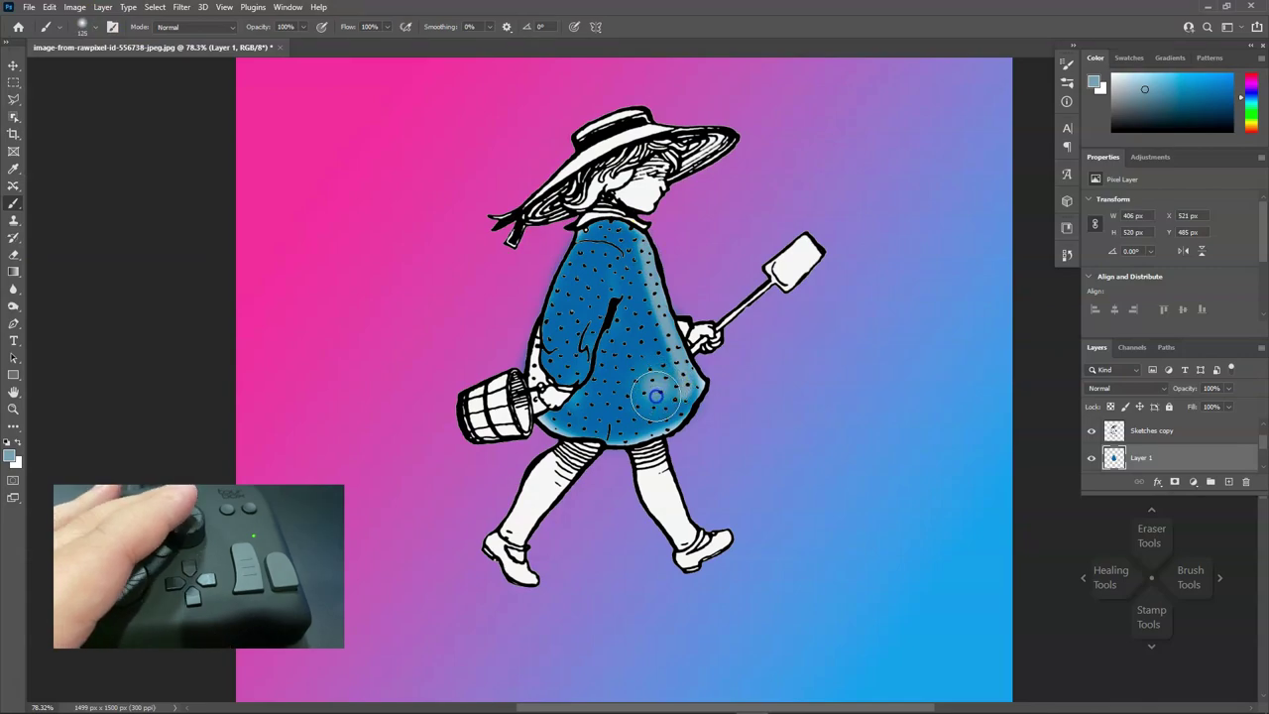
mouse_move(657, 383)
left_mouse_down()
mouse_move(619, 256)
mouse_move(642, 325)
left_mouse_up()
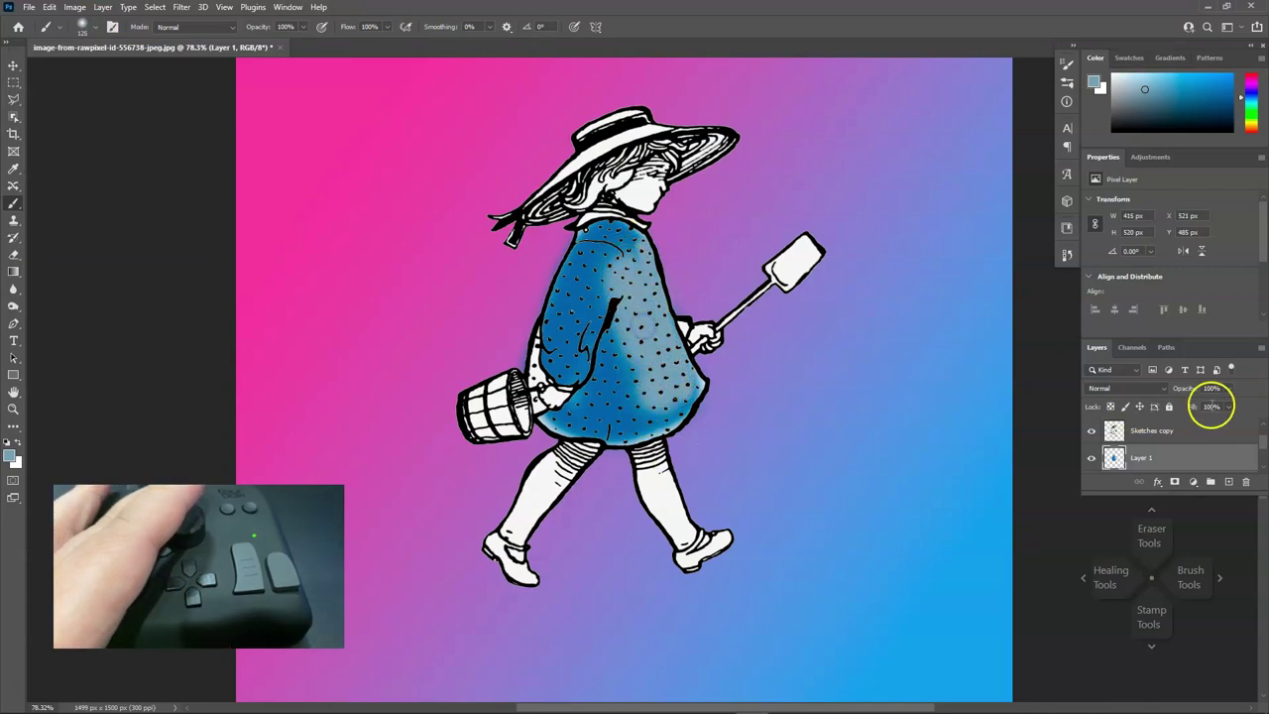
key("[")
key("[")
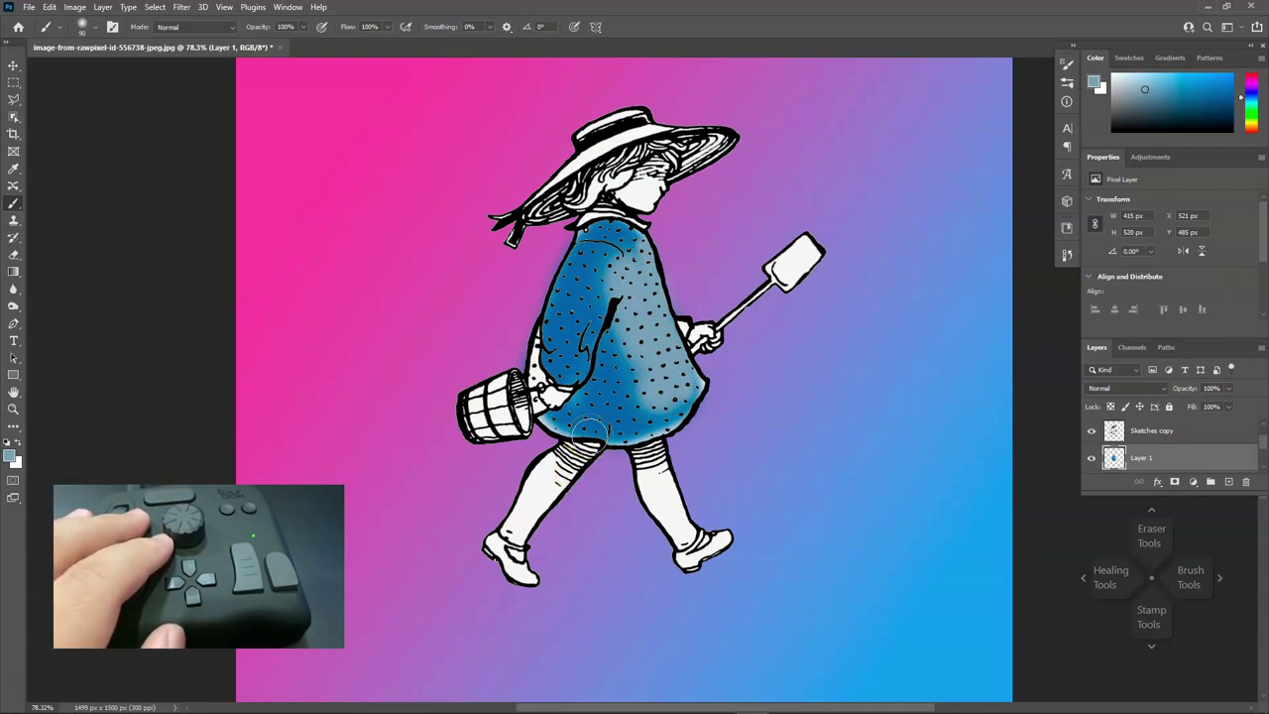
Try light blue, purple and pink shades in the Color Picker, and apply a deep magenta as the foreground colour
left_click(1152, 78)
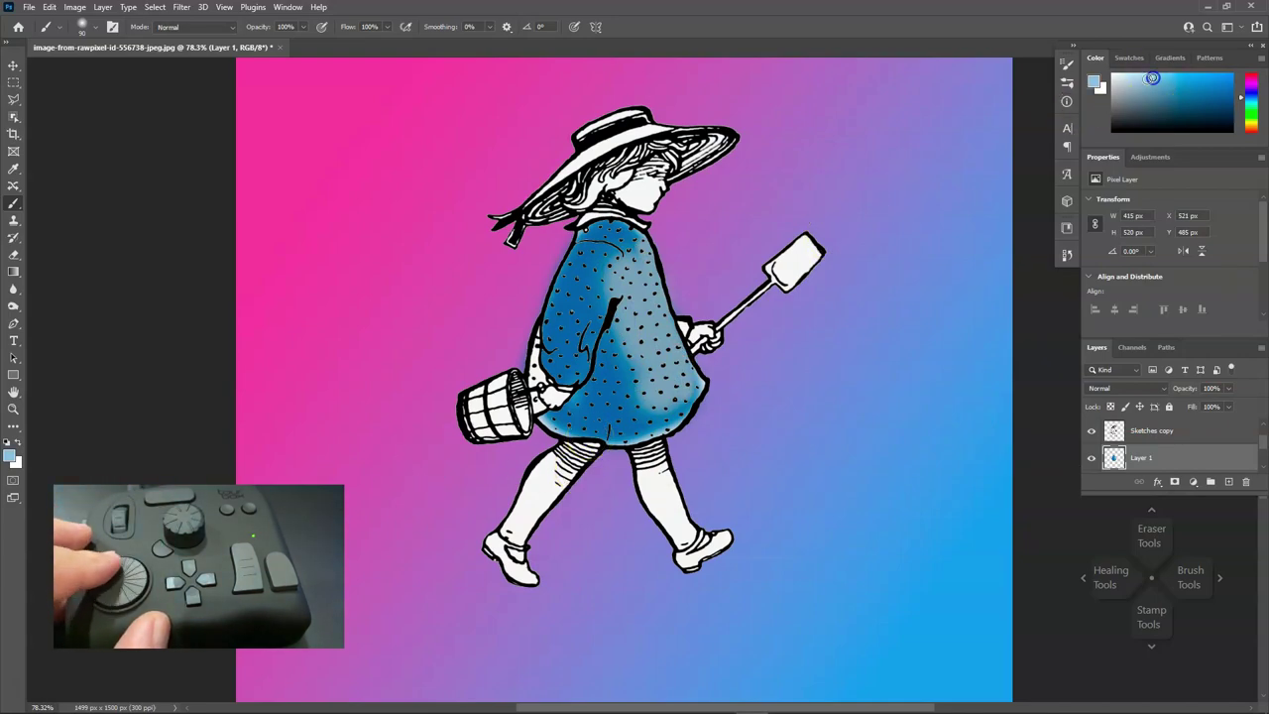
left_click(1086, 81)
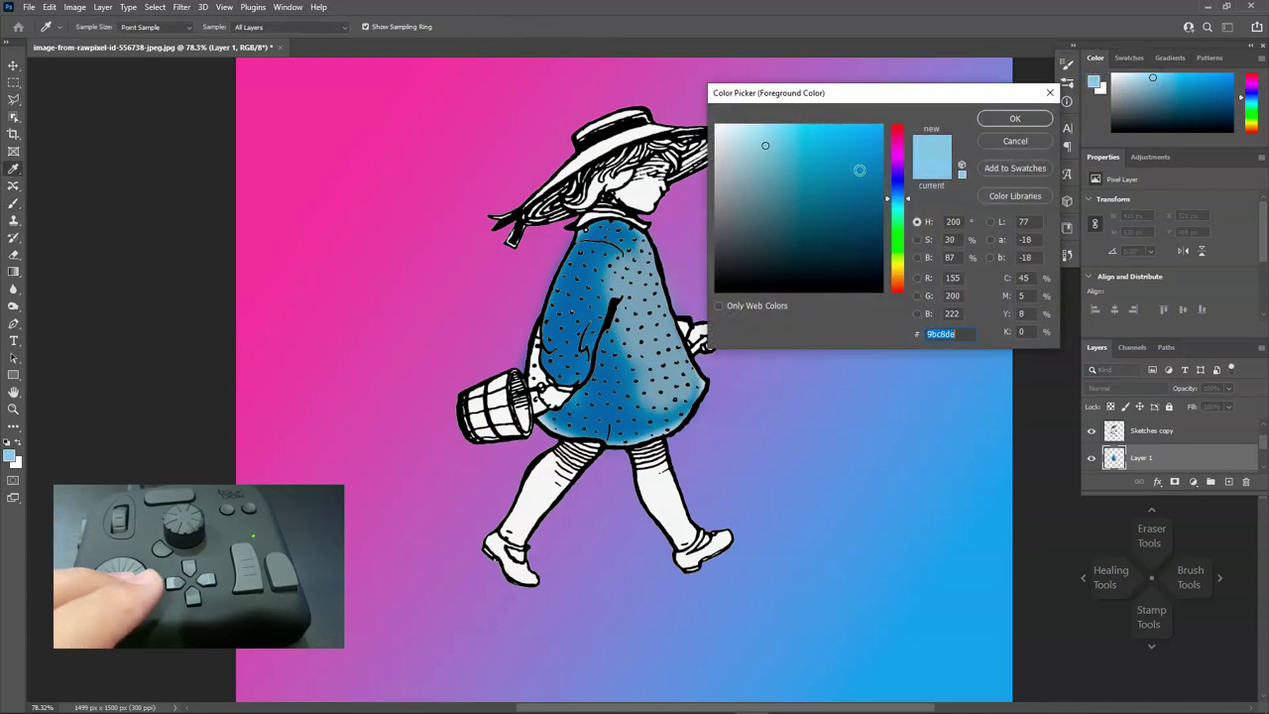
left_click(903, 161)
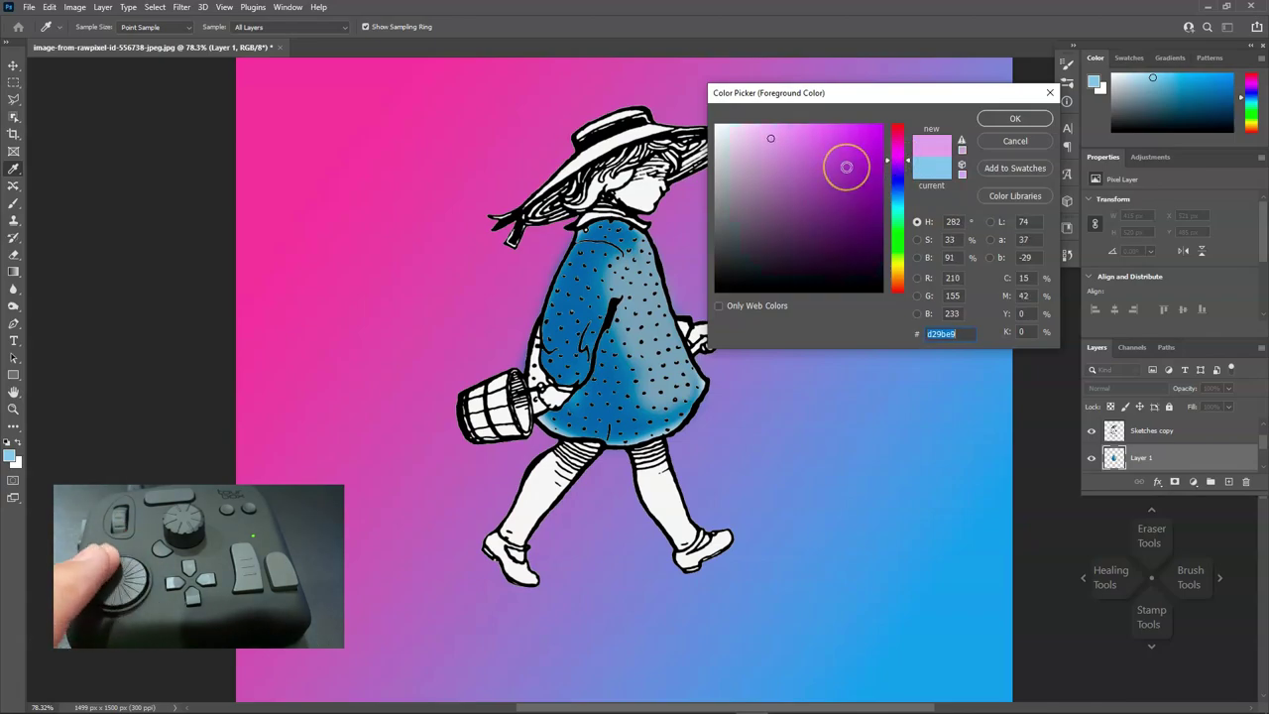
left_click_drag(790, 184, 809, 178)
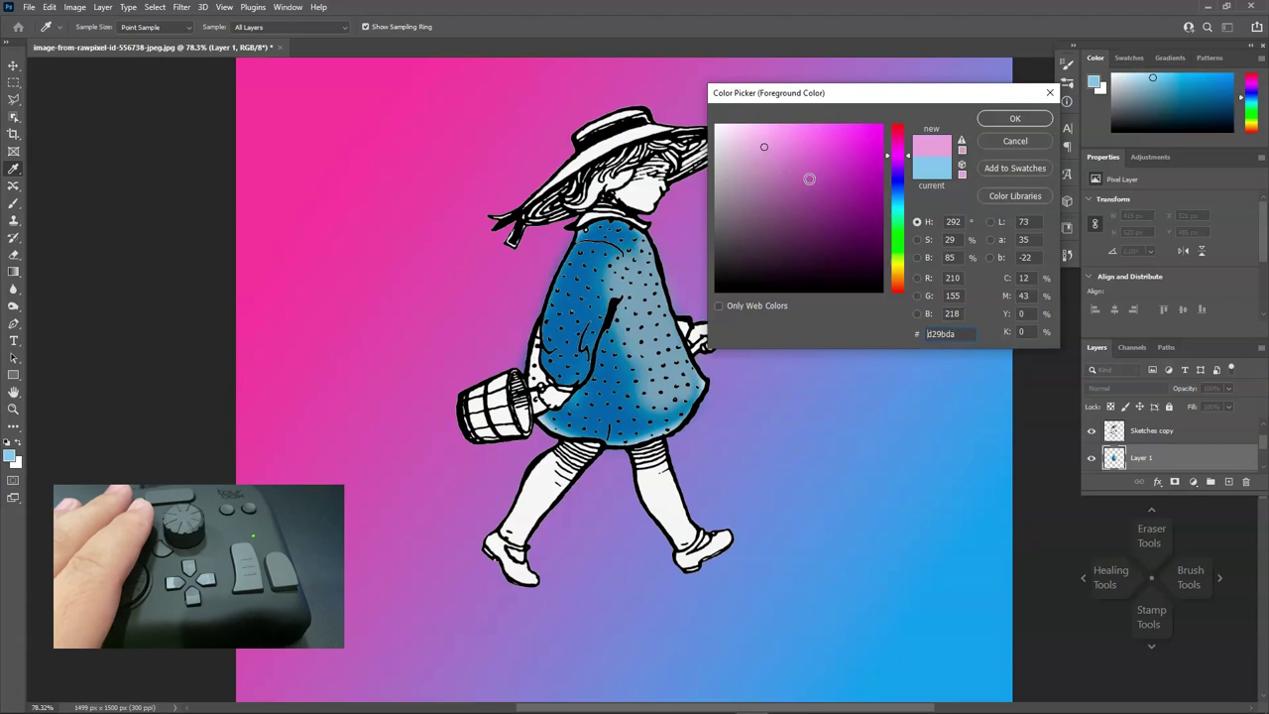
left_click(809, 179)
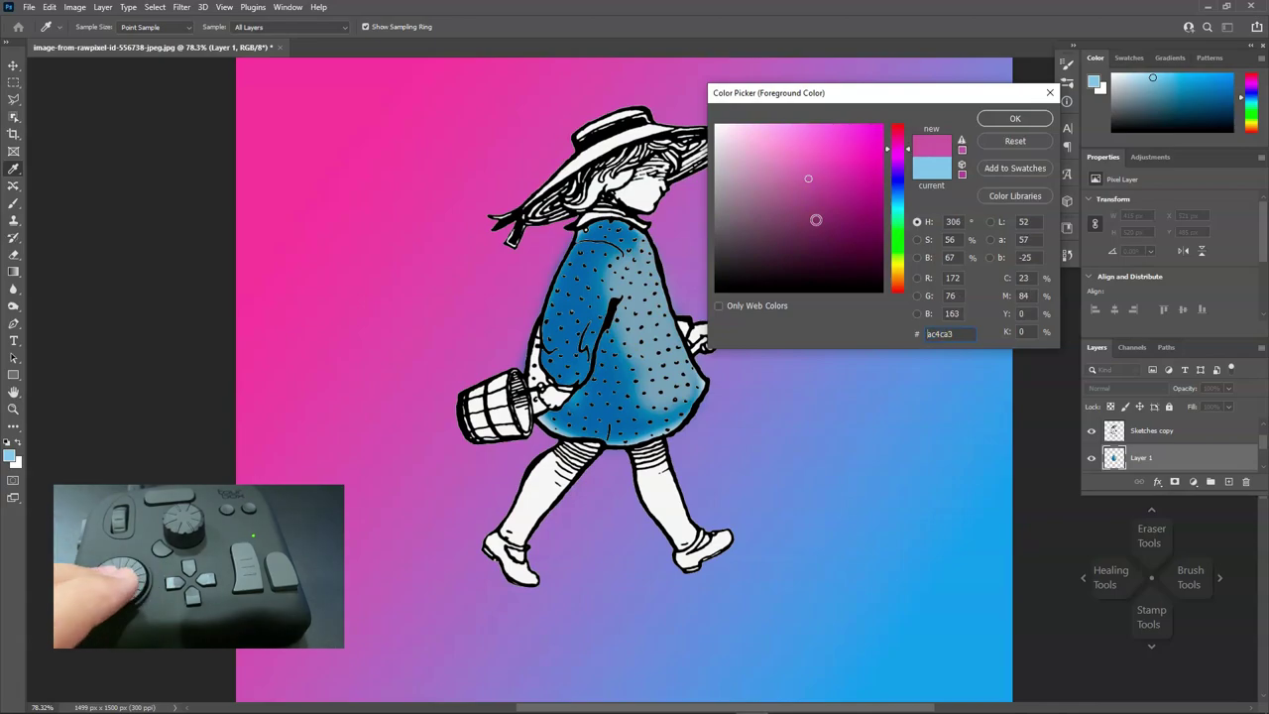
key("Return")
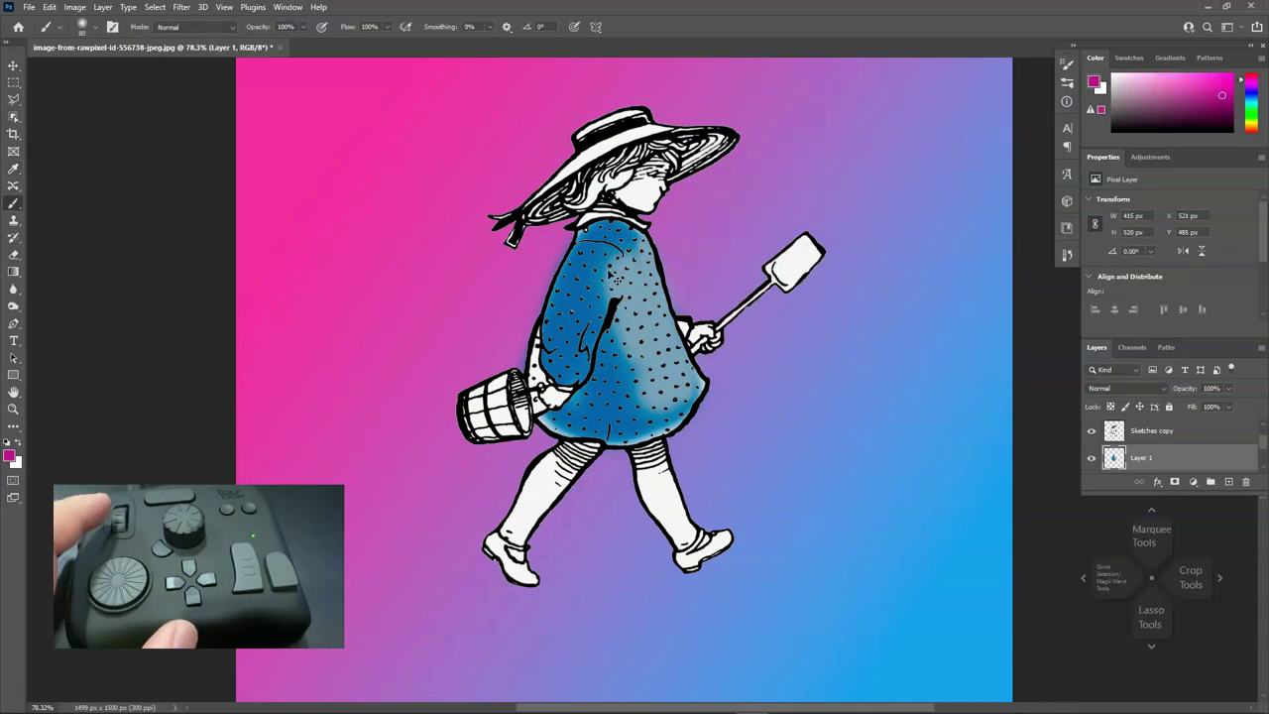
Select the girl's dress with a Polygonal Lasso outline traced around its hem, front edge and neckline
key("l")
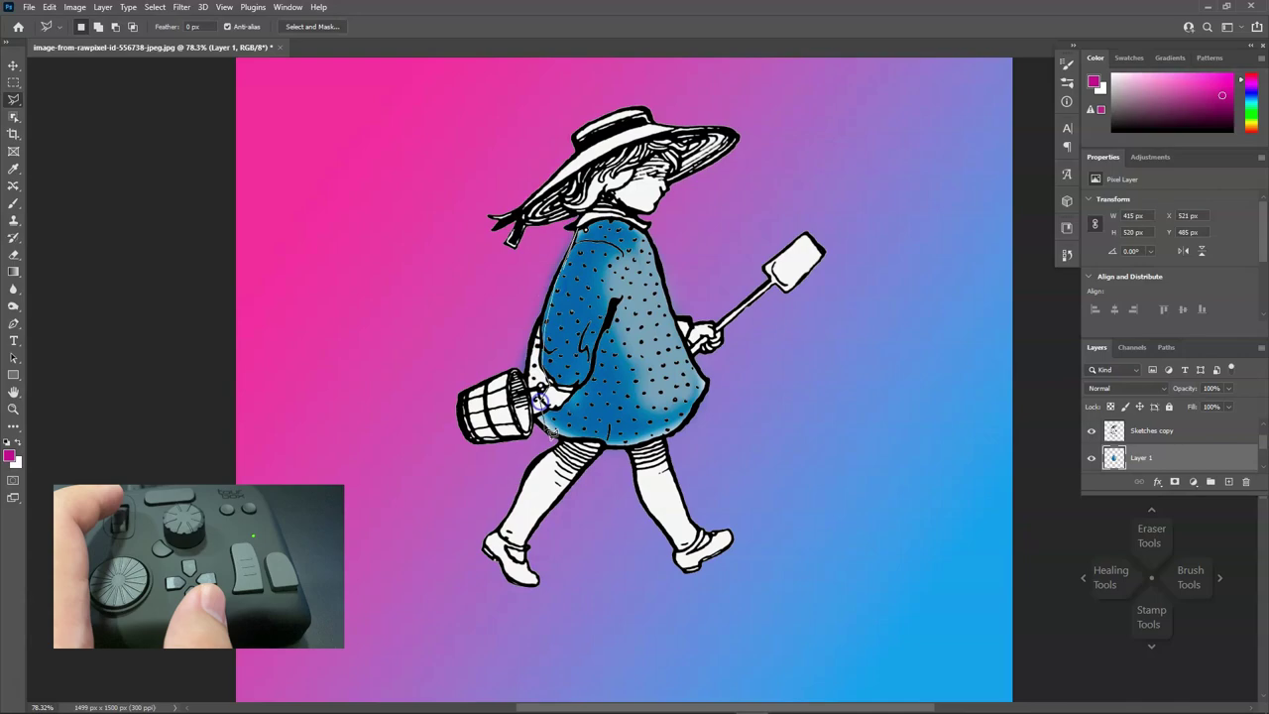
mouse_move(542, 399)
left_mouse_down()
mouse_move(611, 441)
mouse_move(662, 448)
mouse_move(711, 394)
left_mouse_up()
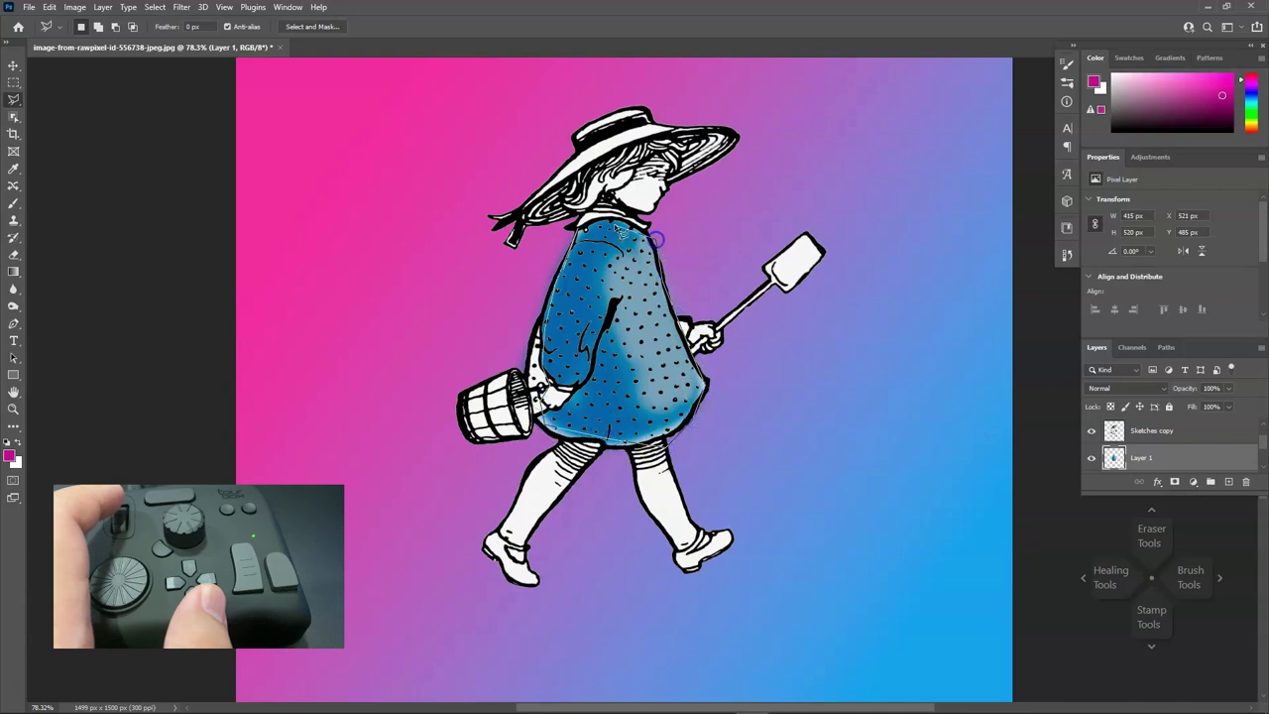
left_click(578, 237)
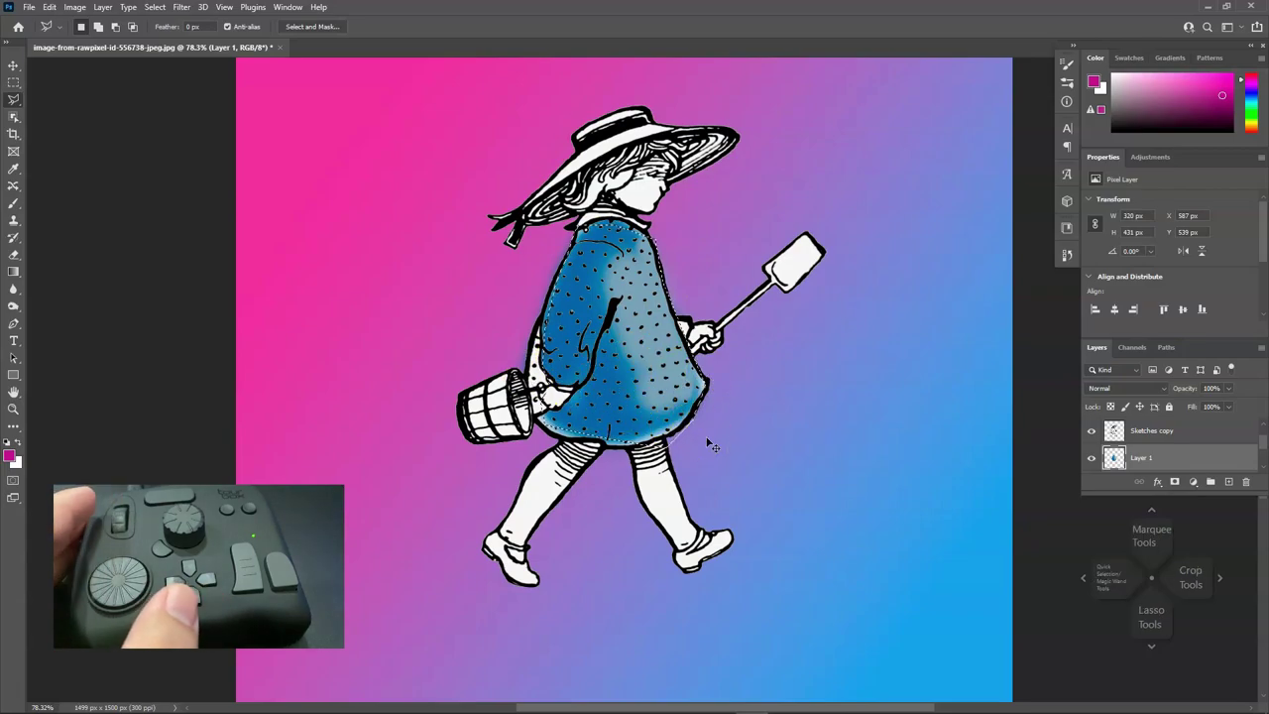
Crop the illustration to a portrait frame around the whole girl, including her hat, bucket, shovel and shoes
key("c")
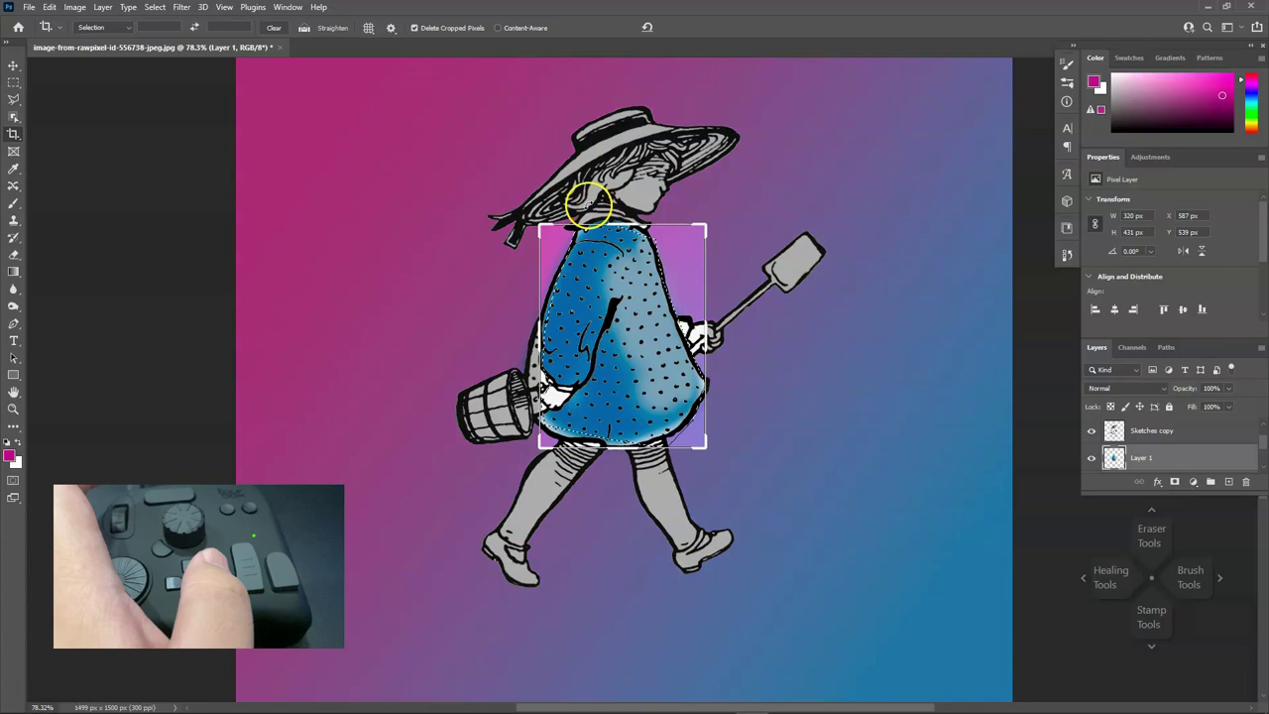
left_click_drag(538, 227, 490, 164)
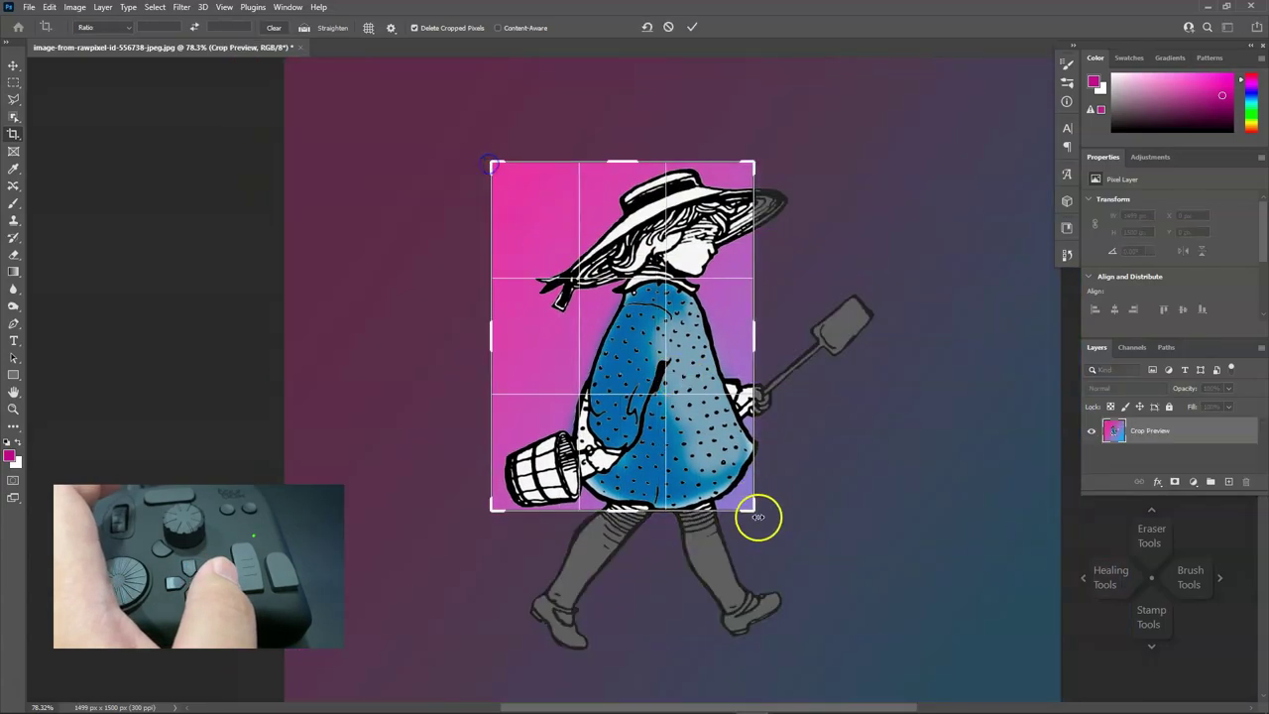
left_click_drag(755, 512, 823, 591)
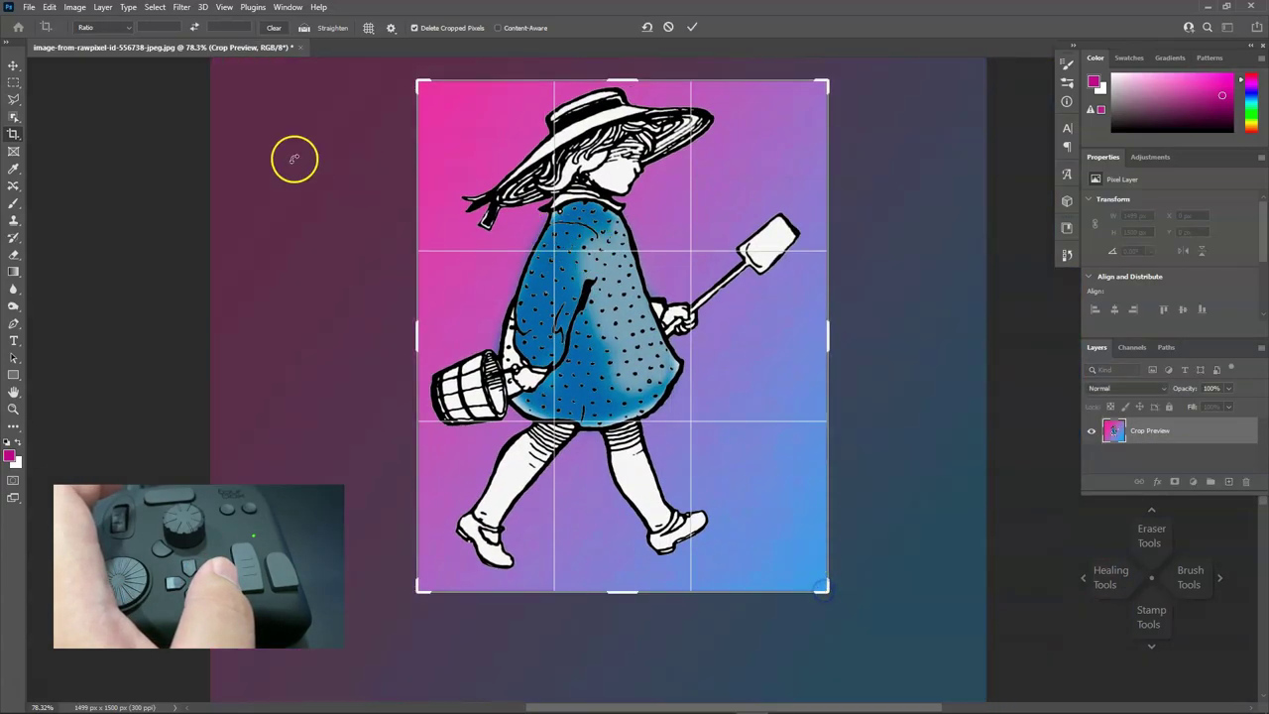
left_click(695, 30)
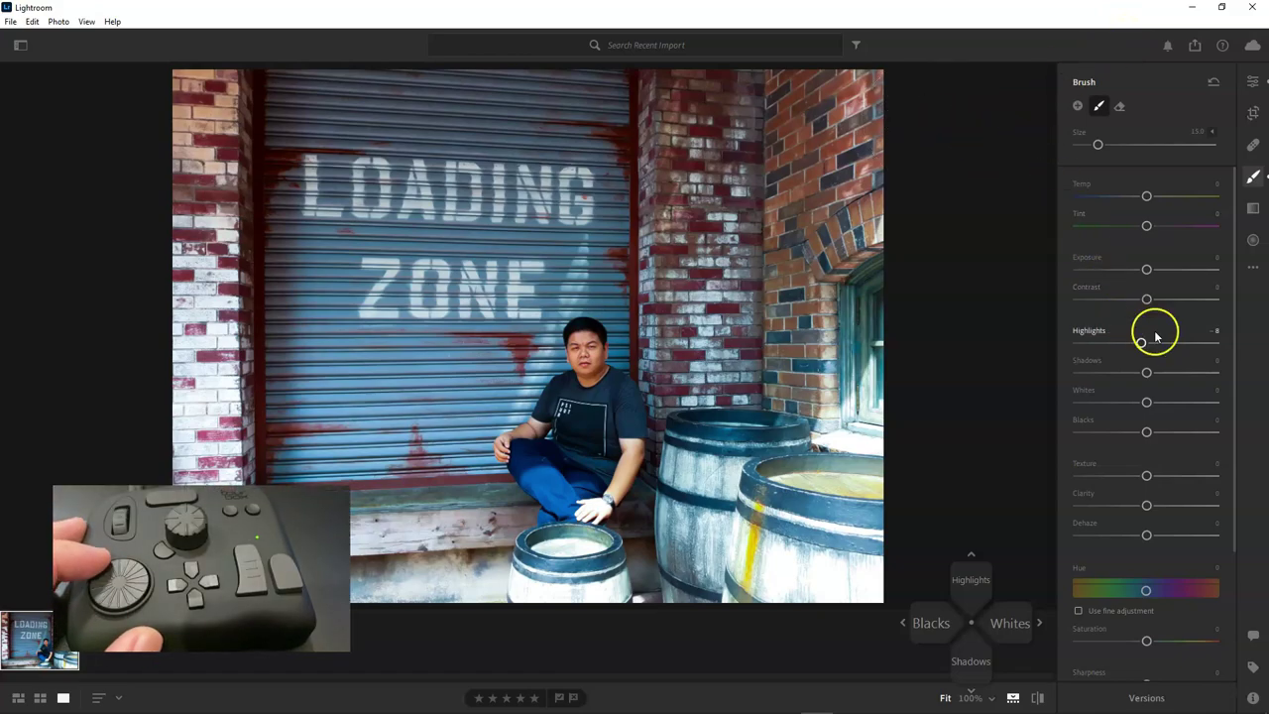
In Lightroom, set the local brush adjustments to Highlights −12, Shadows +13 and Whites −11
left_click_drag(1141, 344, 1143, 342)
scroll(1145, 344, "up", 5)
scroll(1145, 344, "down", 8)
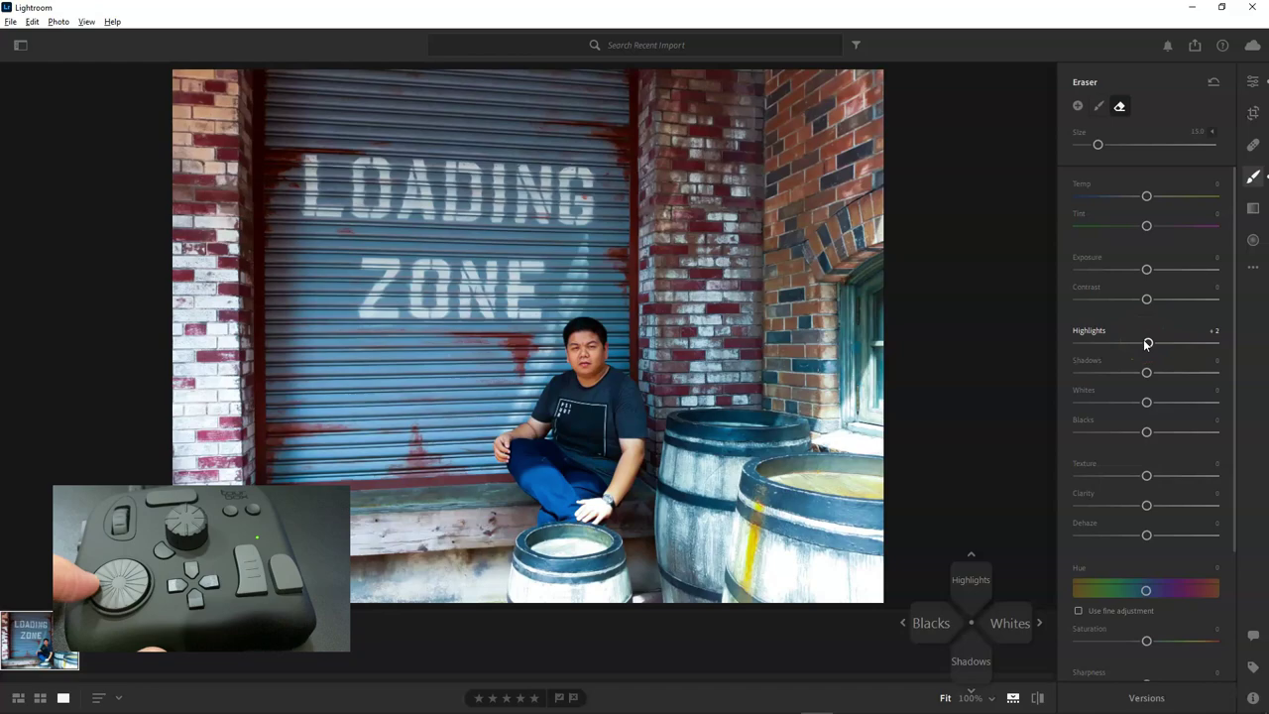
scroll(1144, 373, "up", 8)
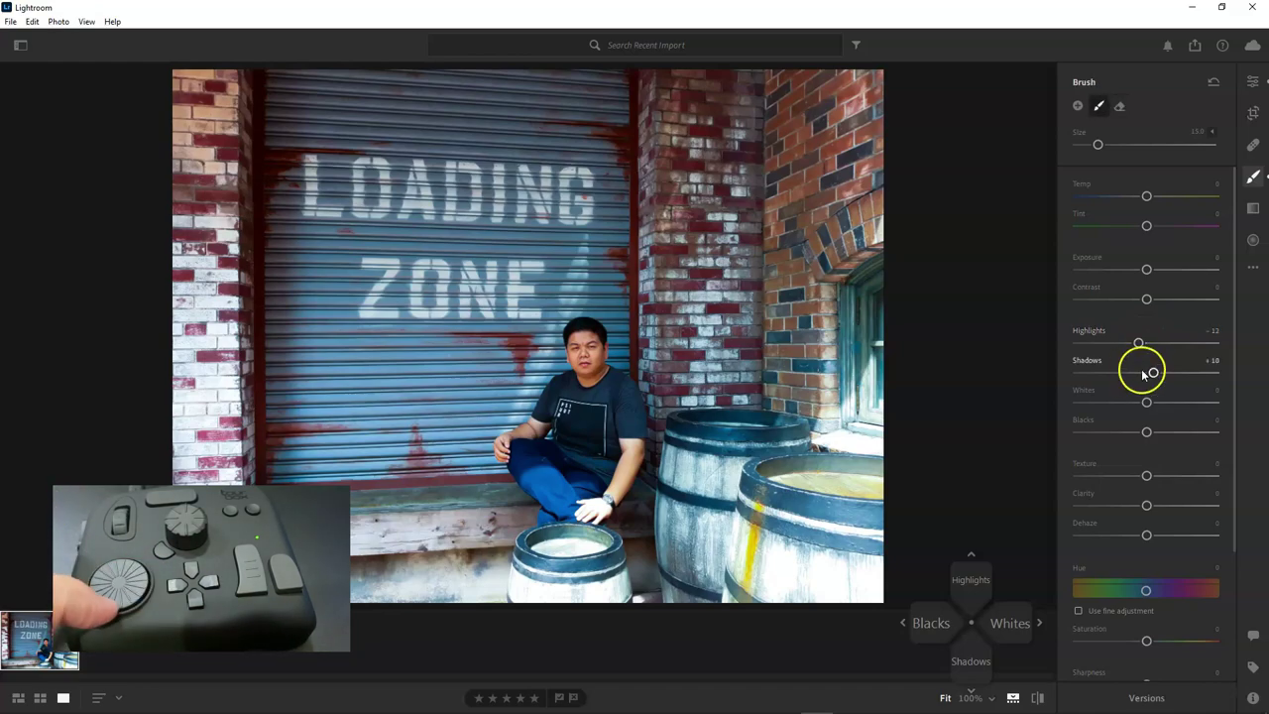
scroll(1142, 399, "down", 6)
scroll(1142, 399, "down", 10)
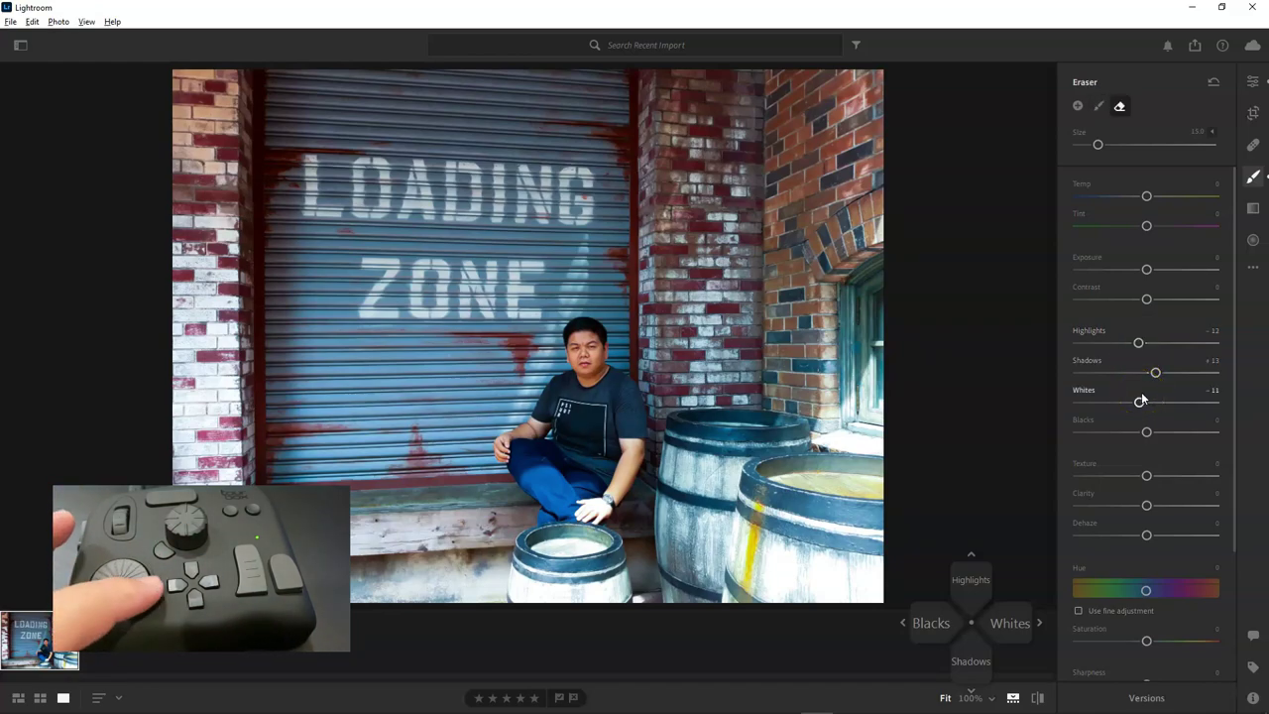
Open the photo's global edit settings, vary the exposure up and down, and set it to −1.24
left_click(1254, 86)
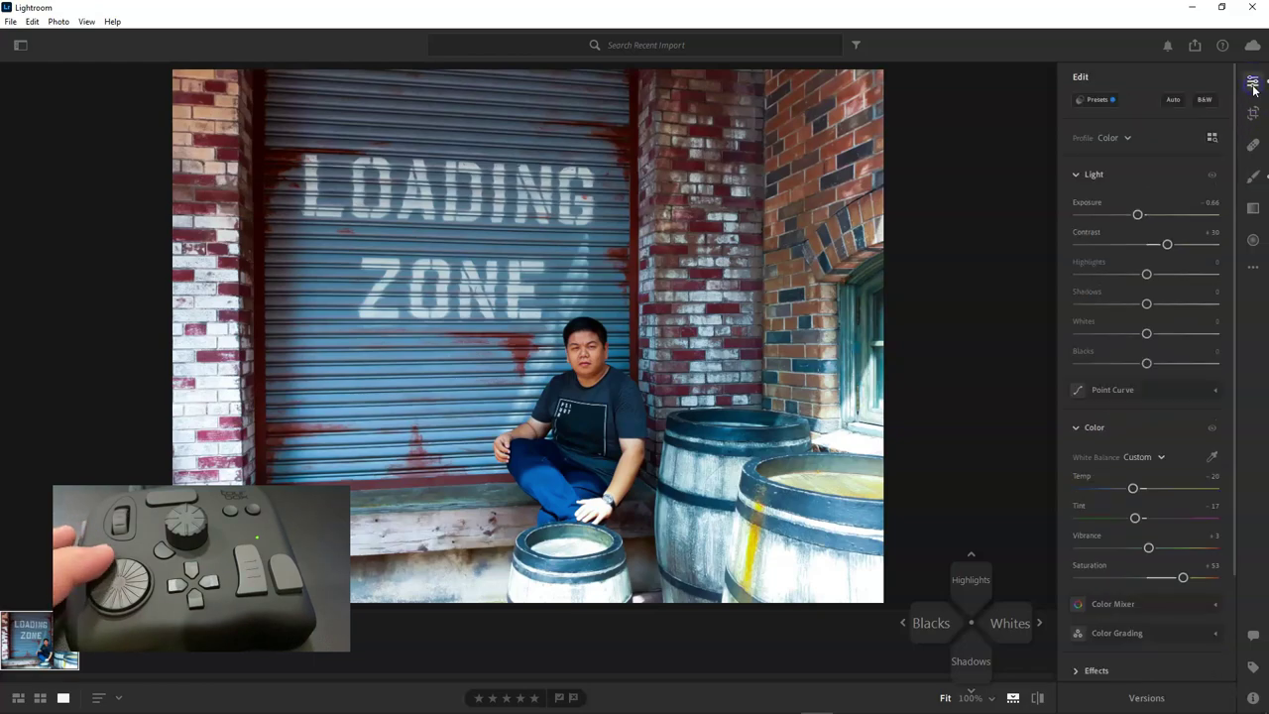
scroll(1142, 214, "up", 16)
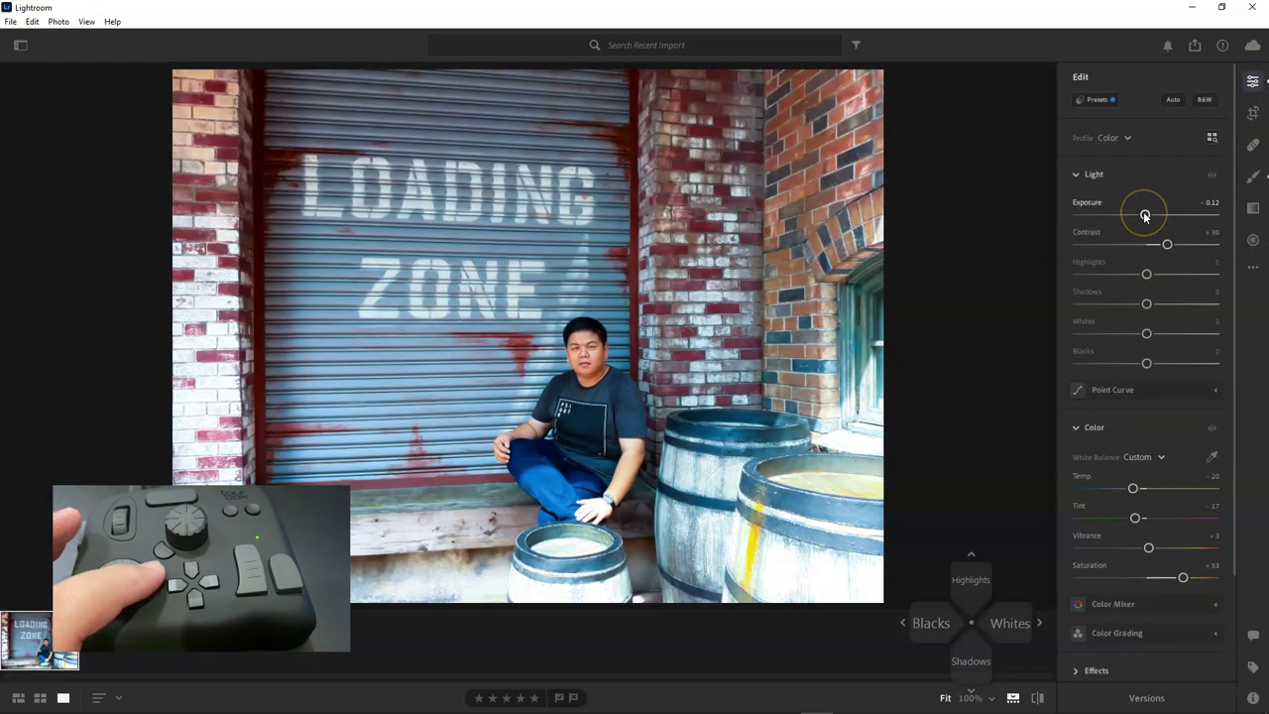
scroll(1143, 216, "down", 20)
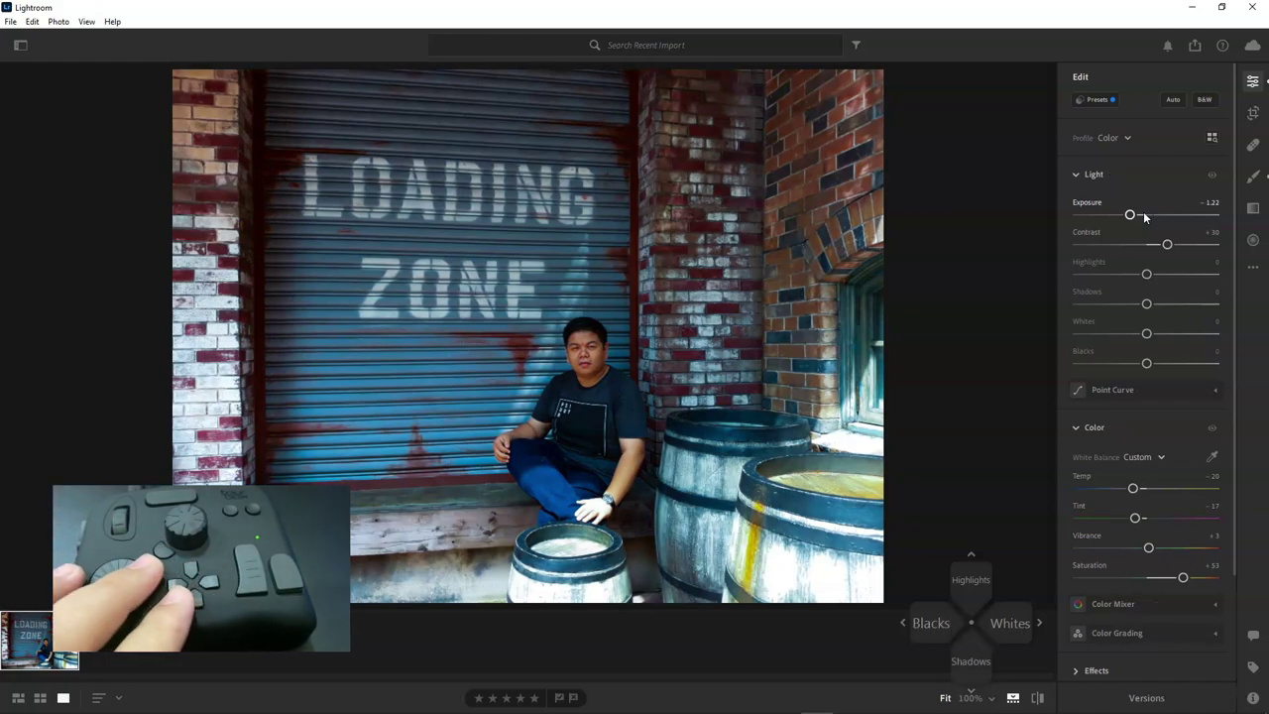
scroll(1143, 216, "down", 1)
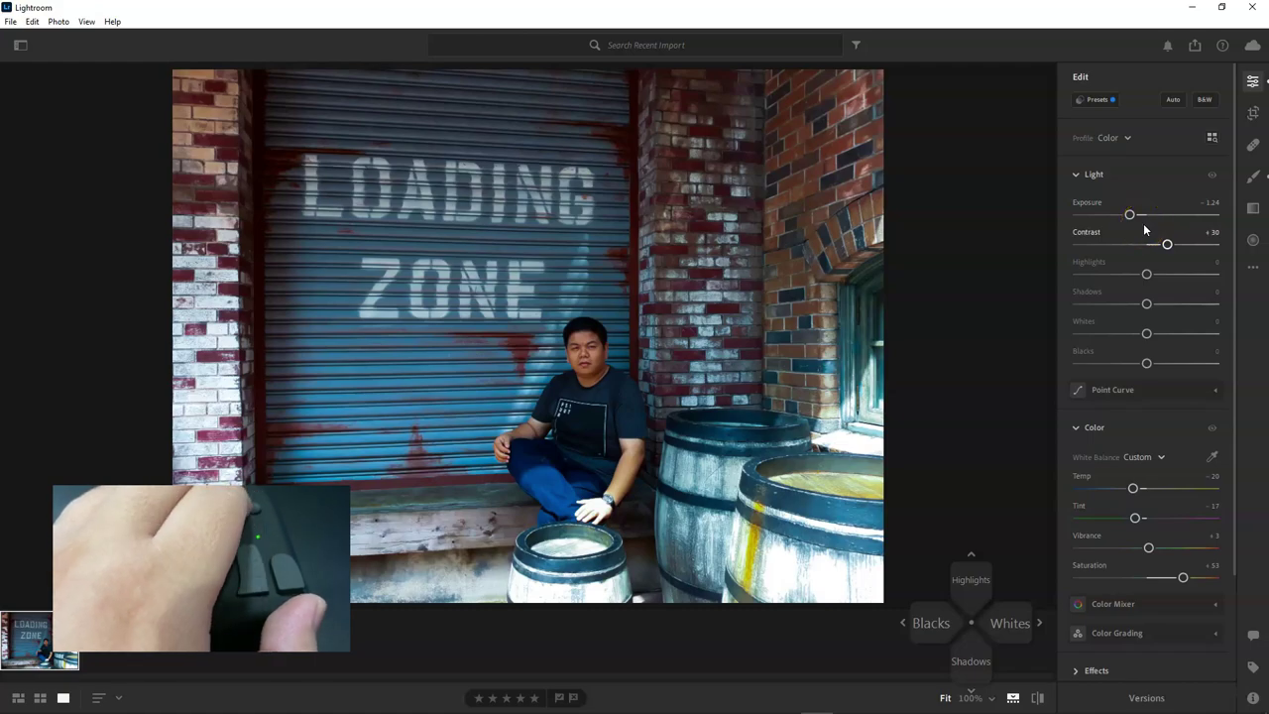
Compare the edited photo with its original version by toggling the original view on and off twice
key("backslash")
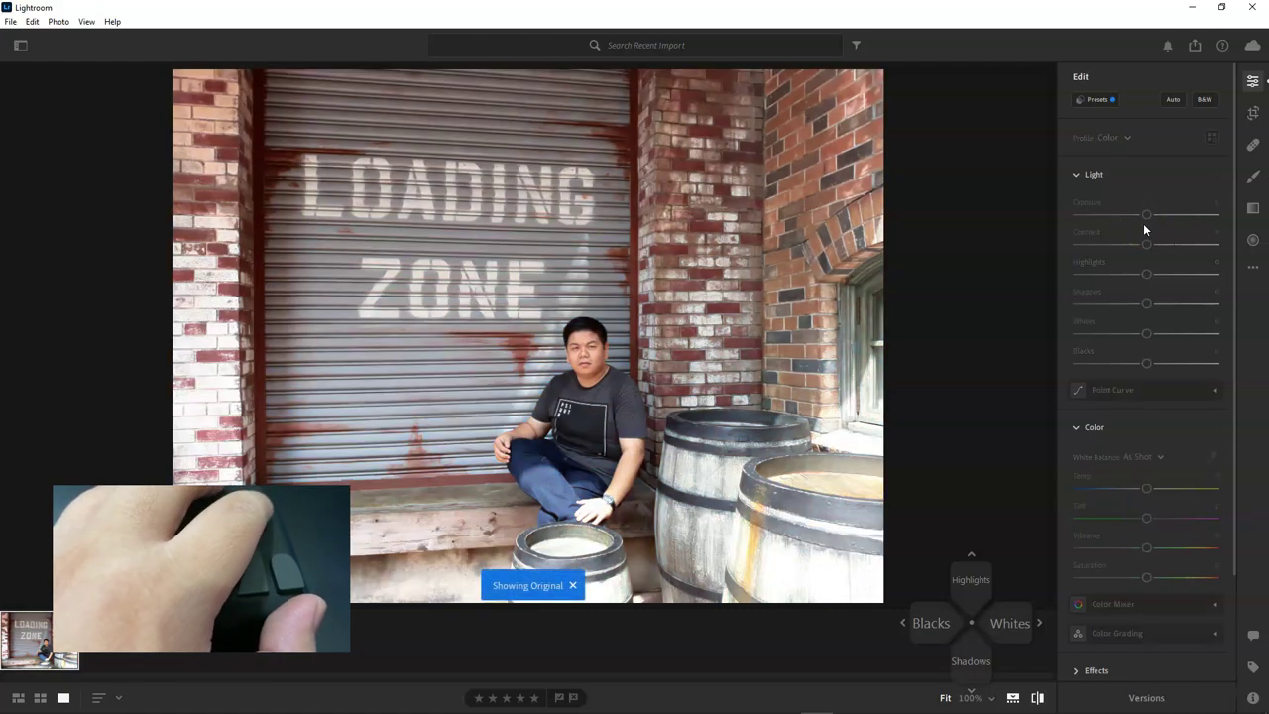
key("backslash")
key("backslash")
key("backslash")
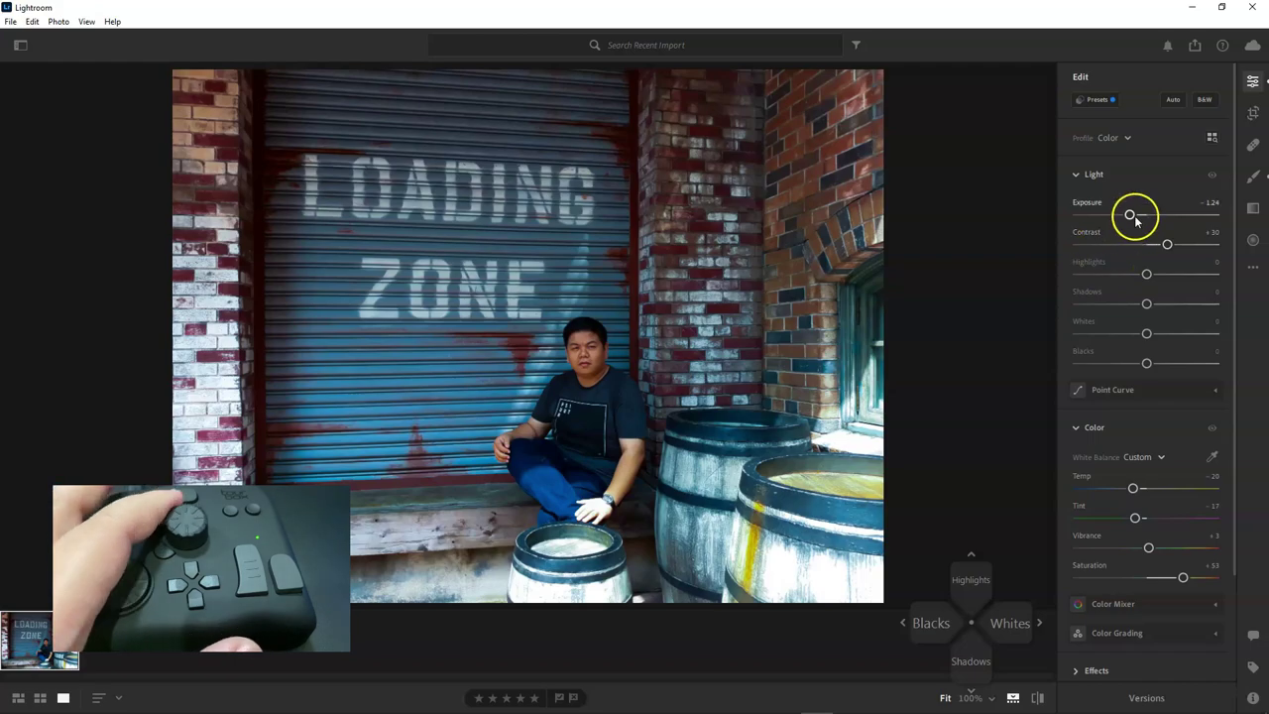
Vary the photo's exposure and return it to 0, and set Highlights to +1
scroll(1144, 215, "up", 15)
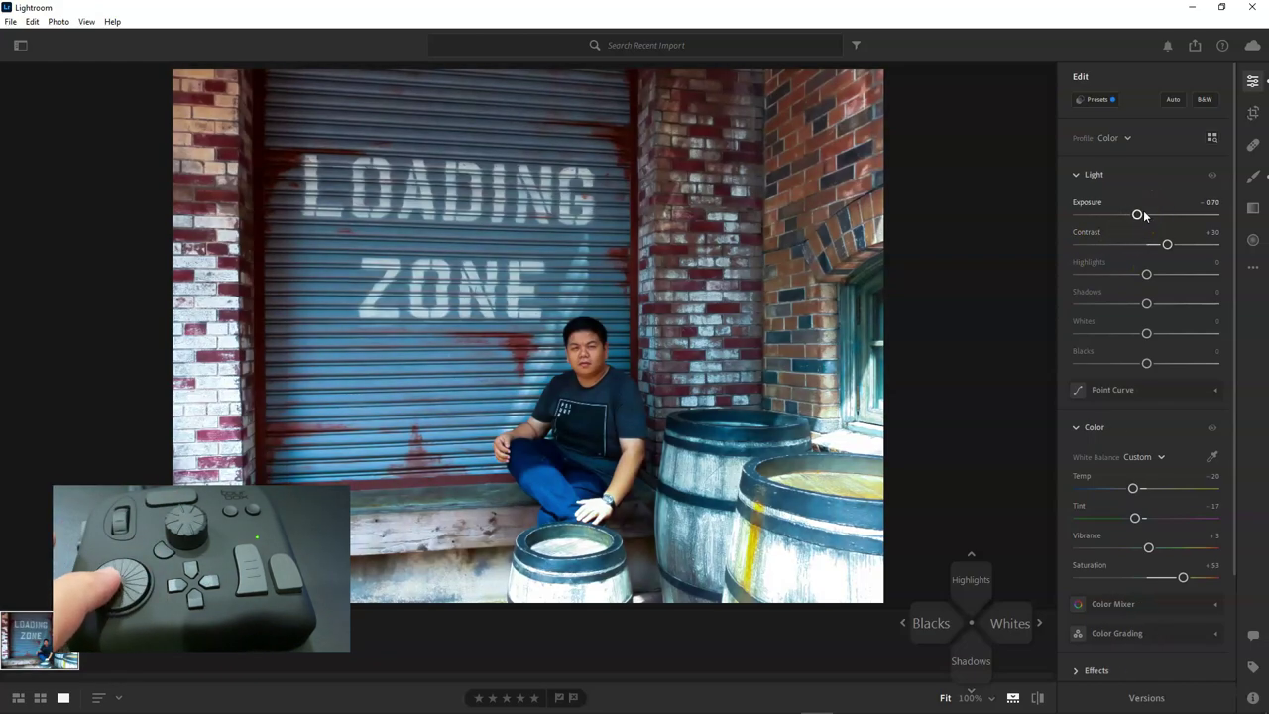
scroll(1145, 215, "down", 5)
key("alt+Up")
key("alt+Up")
key("alt+Up")
key("alt+Up")
key("alt+Up")
key("alt+Up")
key("alt+Up")
key("alt+Up")
key("alt+Up")
key("alt+Up")
key("alt+Up")
key("alt+Up")
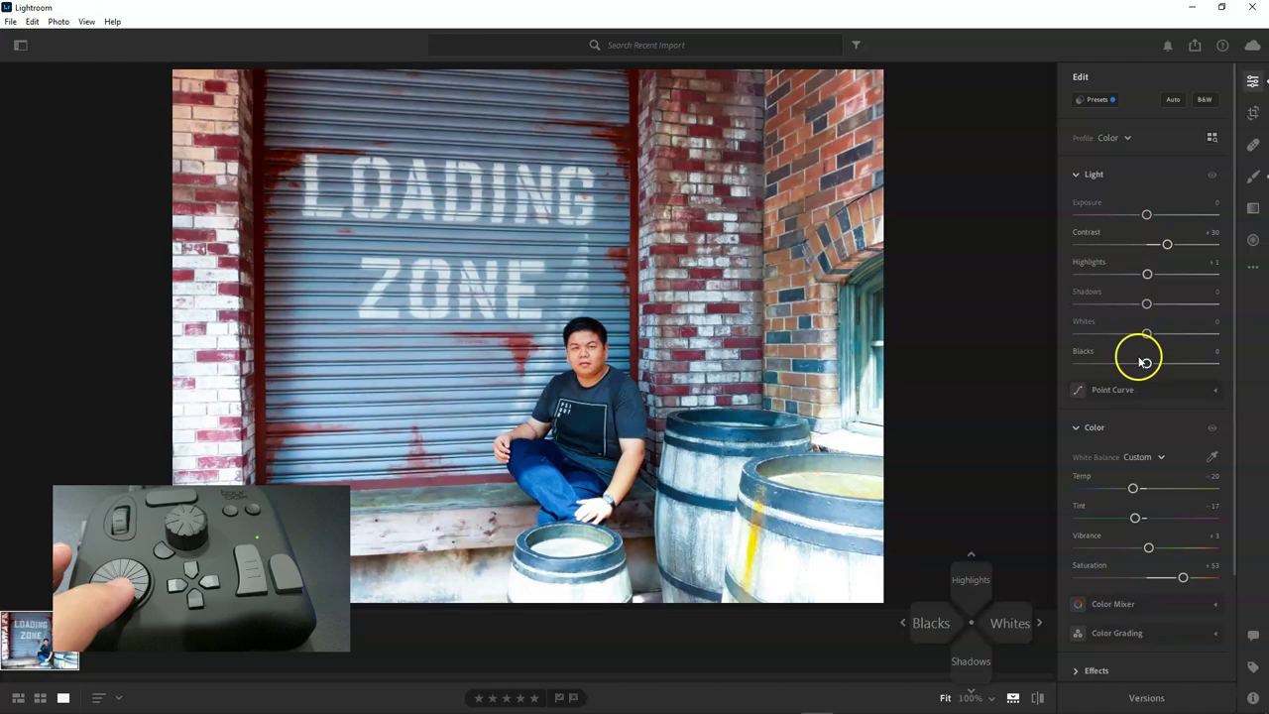
Set the photo's Blacks to +13 and adjust its white balance temperature
scroll(1157, 367, "up", 8)
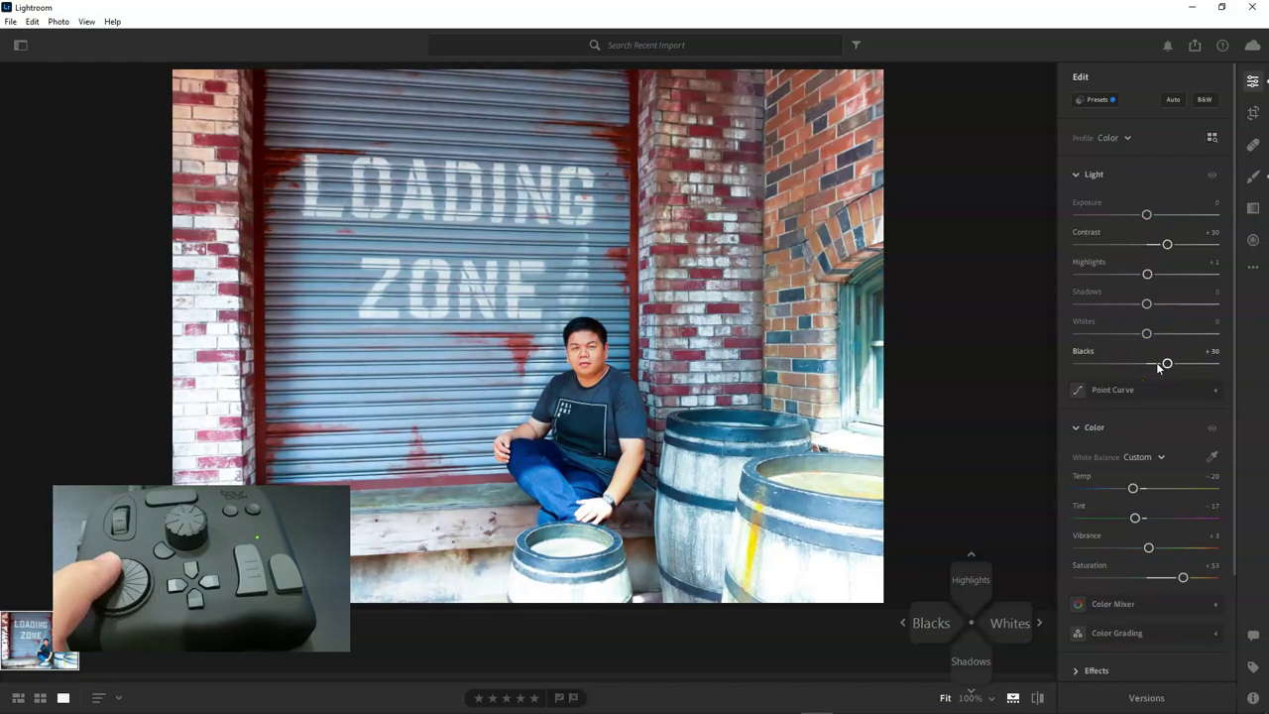
scroll(1158, 366, "down", 6)
scroll(1140, 488, "up", 5)
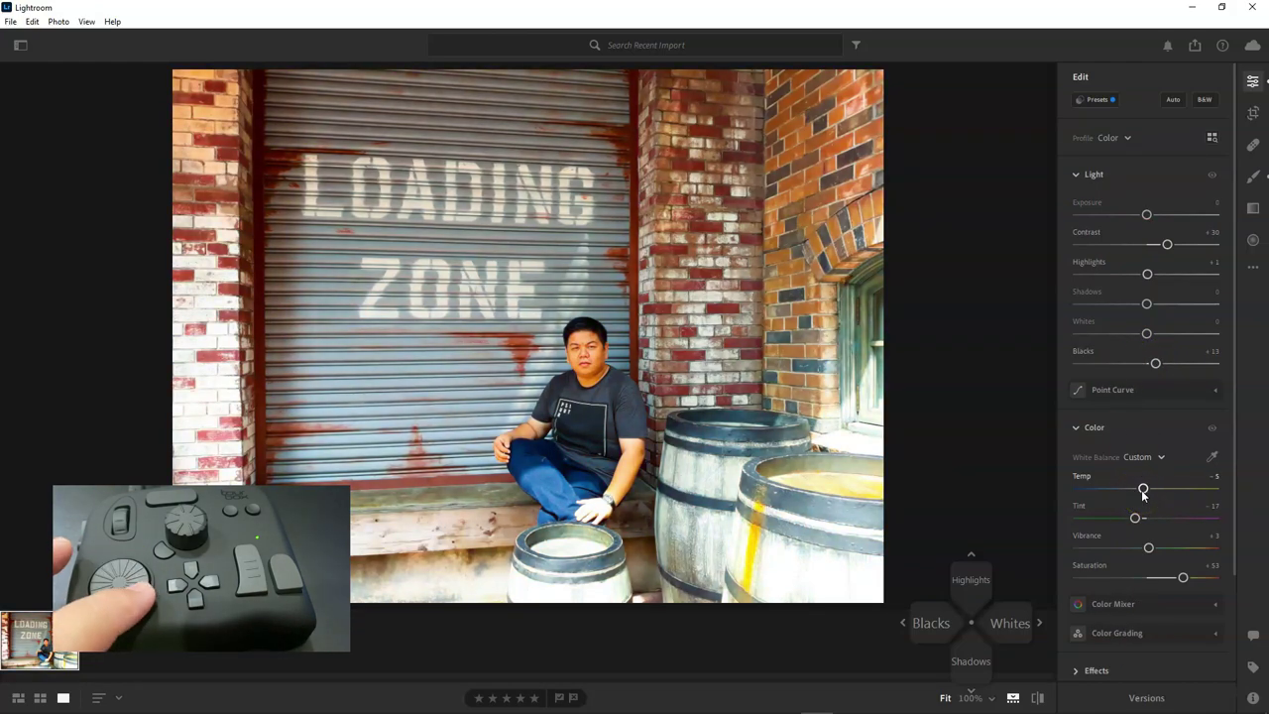
scroll(1143, 495, "down", 1)
Bring up the colour adjustment overlay, move through the Hue colours to Green, and close it
key("alt")
scroll(1142, 496, "down", 2)
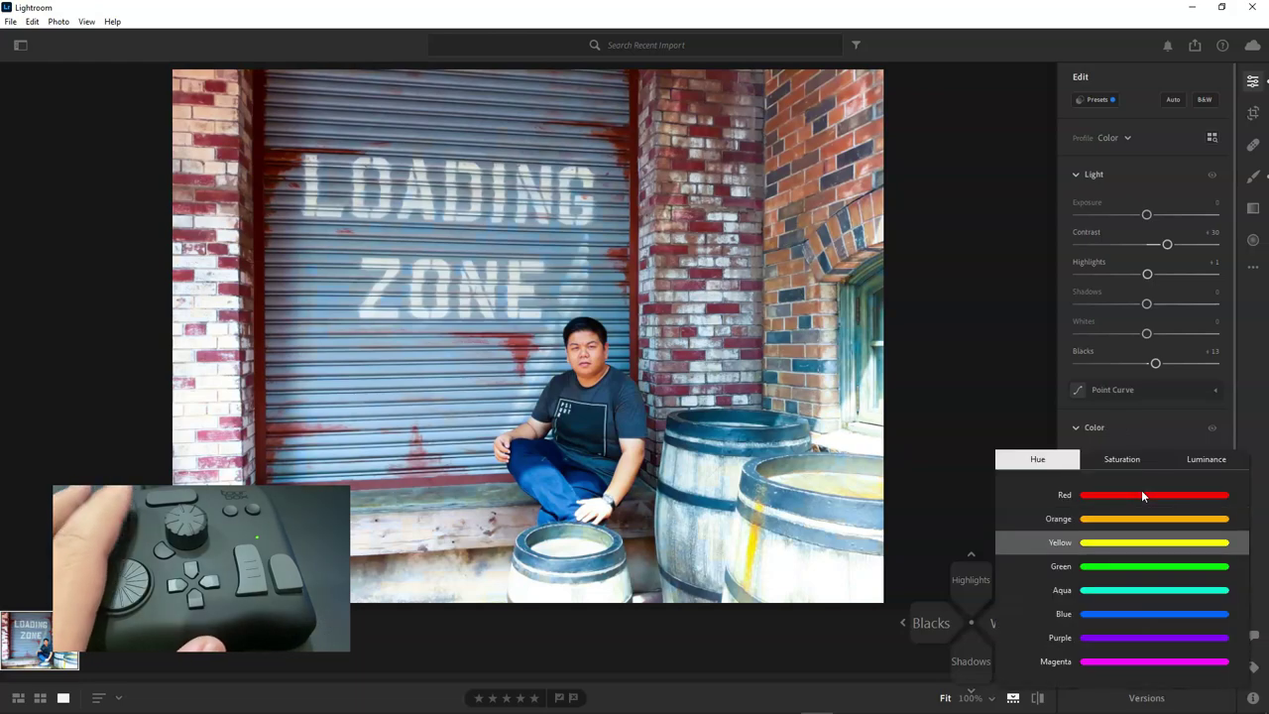
scroll(1142, 496, "up", 1)
scroll(1142, 495, "down", 1)
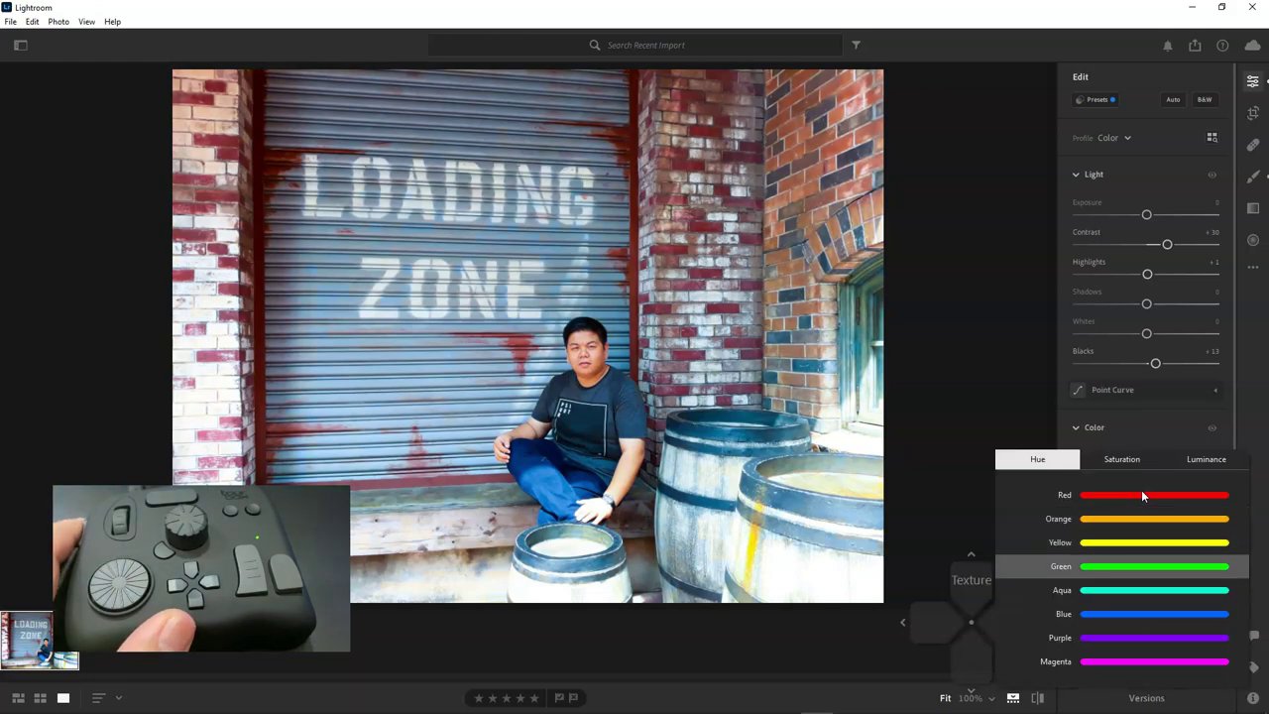
key("Escape")
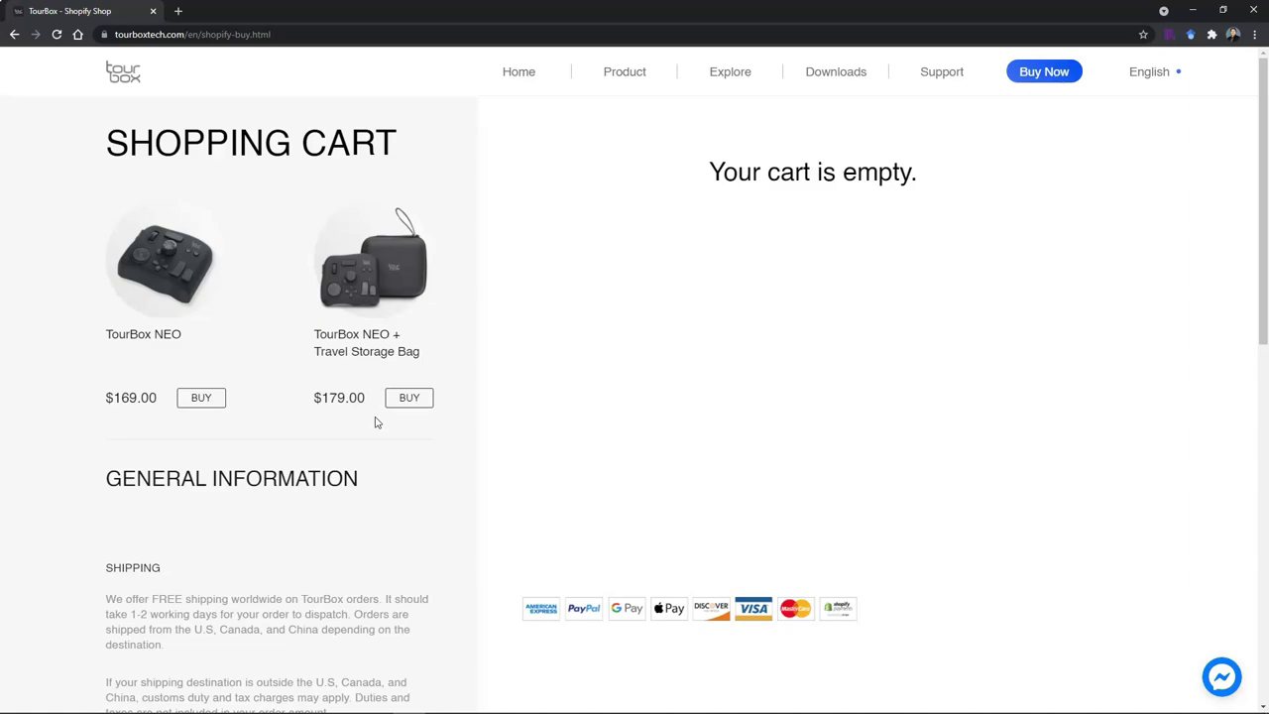
On the TourBox shop page in the browser, highlight the sentence about free worldwide shipping under General Information
scroll(375, 422, "down", 2)
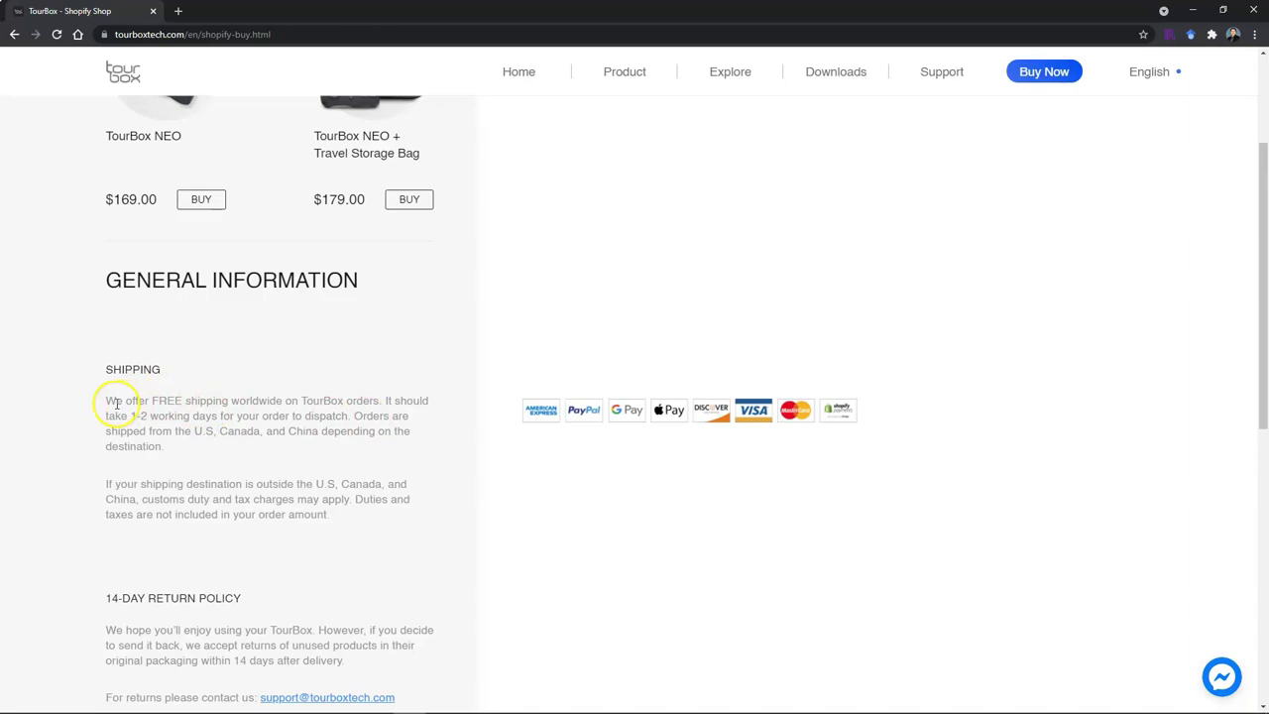
left_click_drag(104, 402, 372, 398)
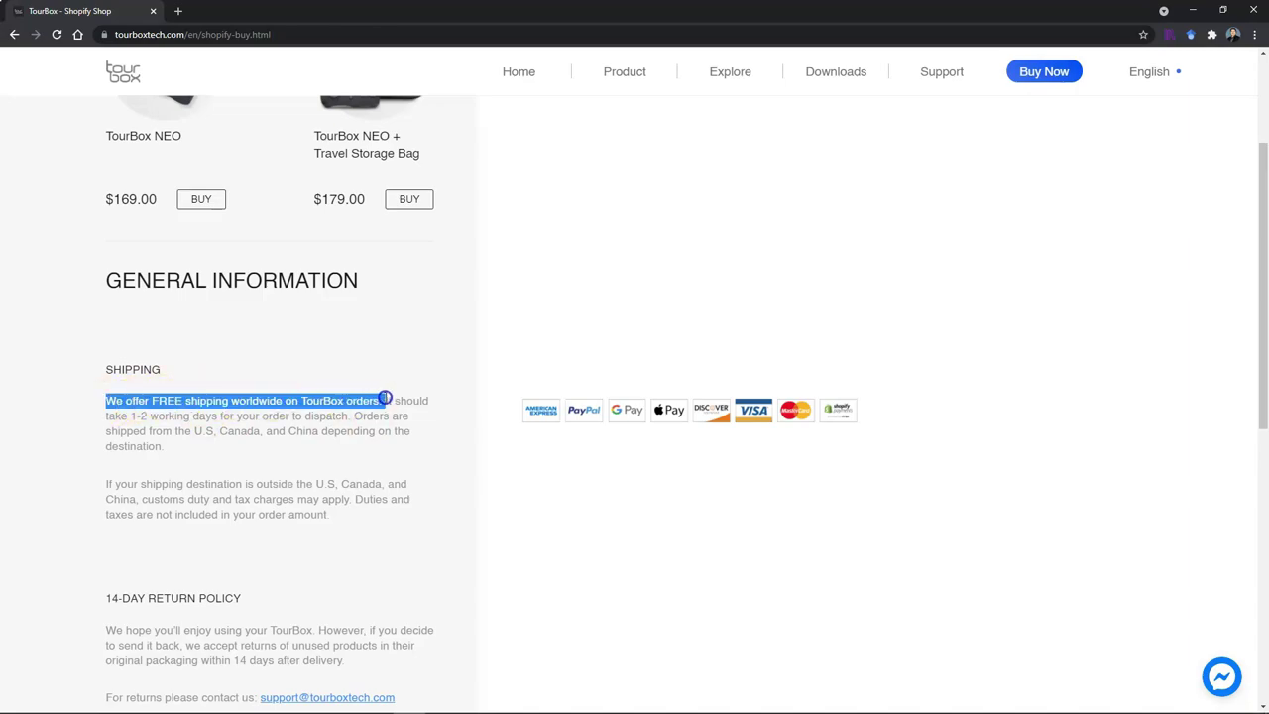